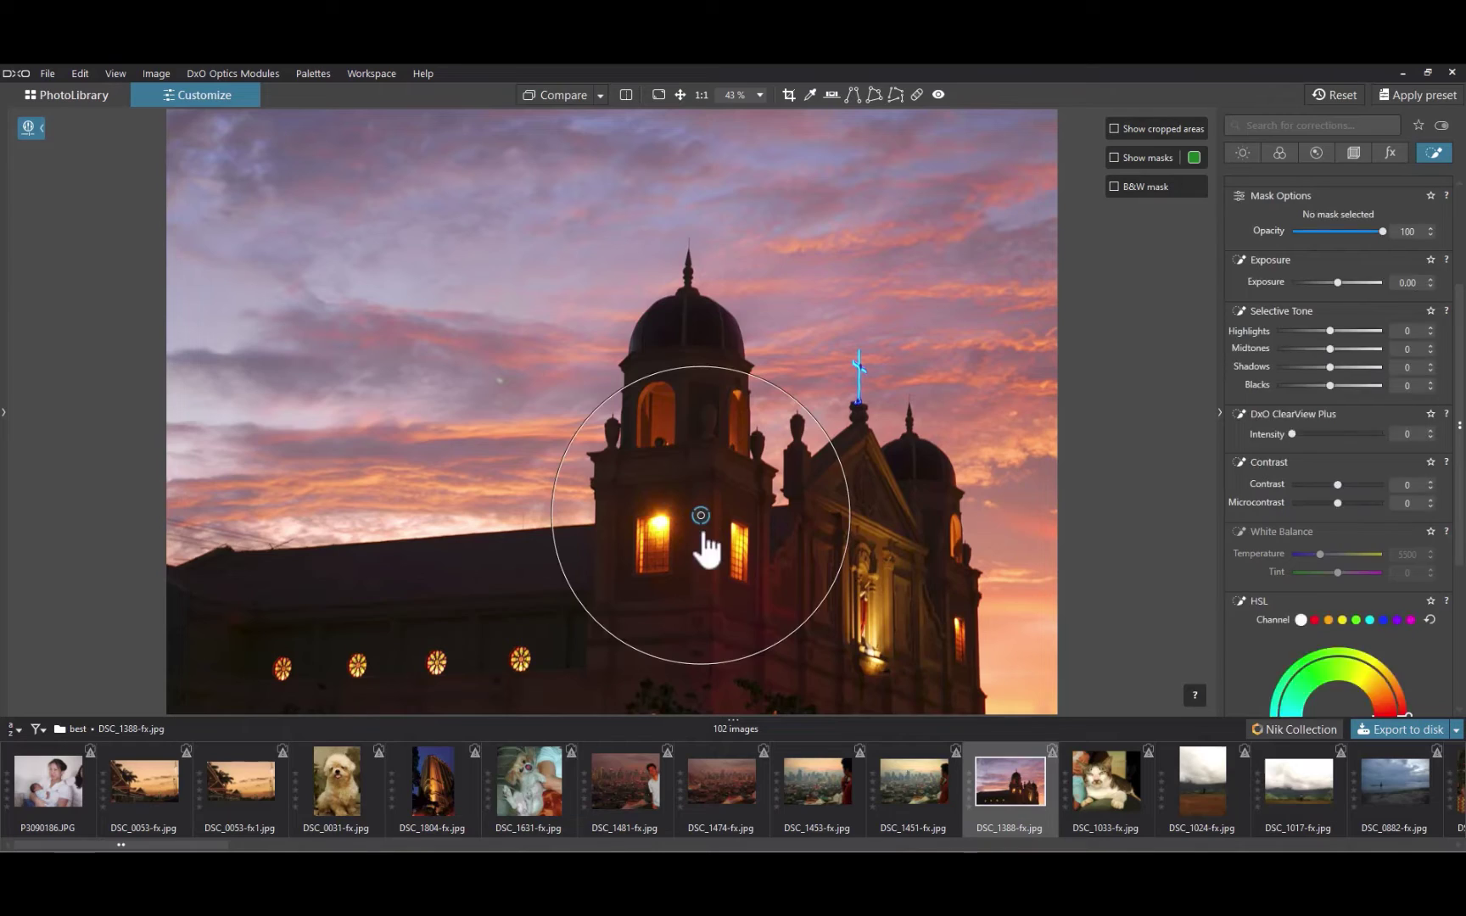
Enlarge and reposition the control point over the church, then set Shadows to 57 and add microcontrast
{"action": "left_click_drag", "start_coordinate": [657, 653], "coordinate": [542, 891]}
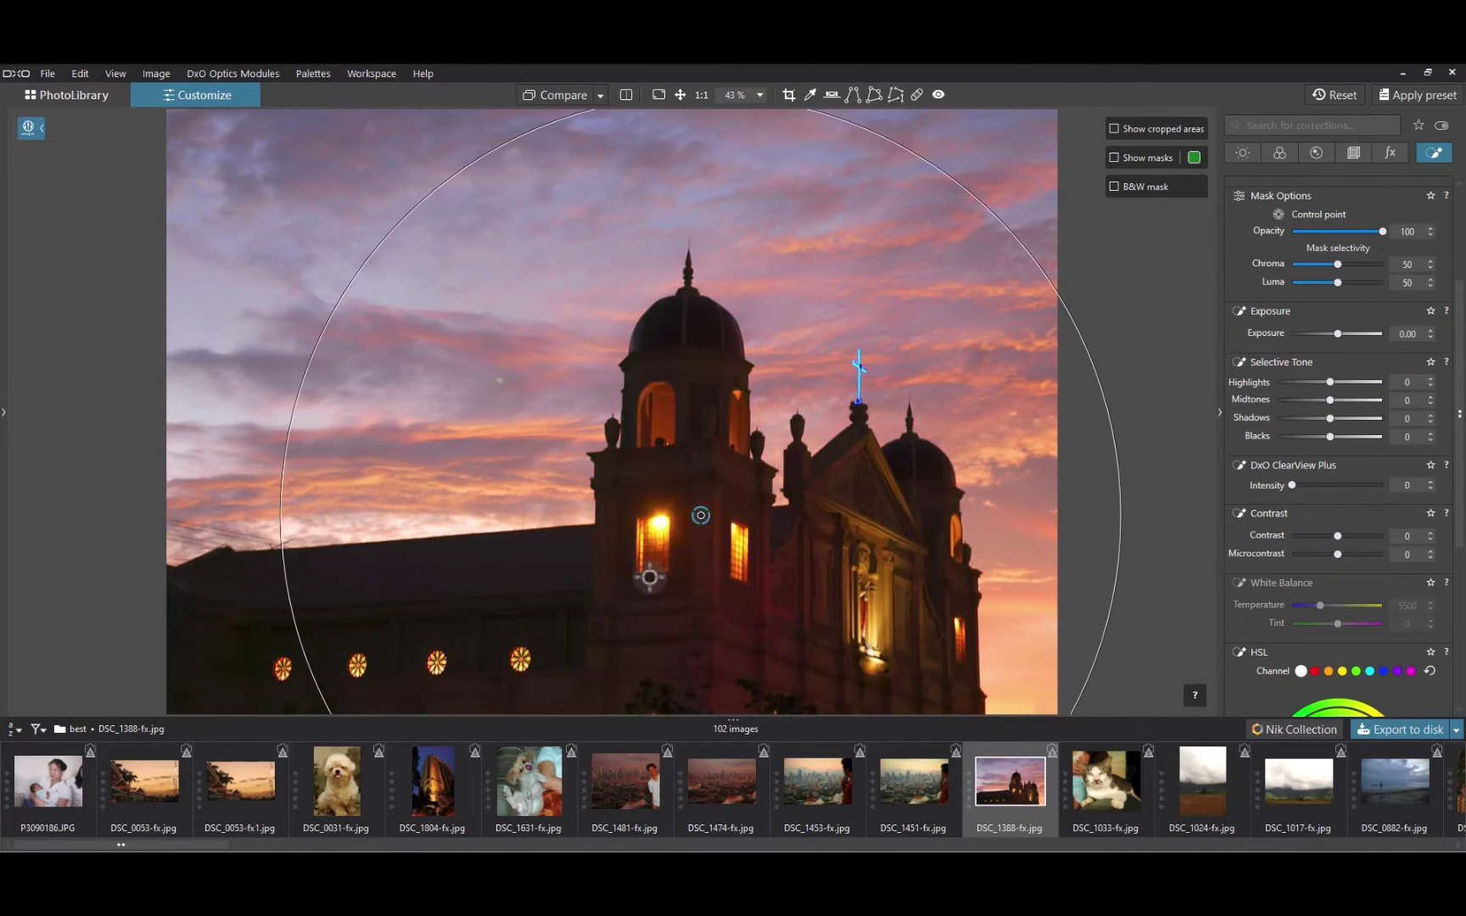
{"action": "left_click_drag", "start_coordinate": [700, 515], "coordinate": [634, 594]}
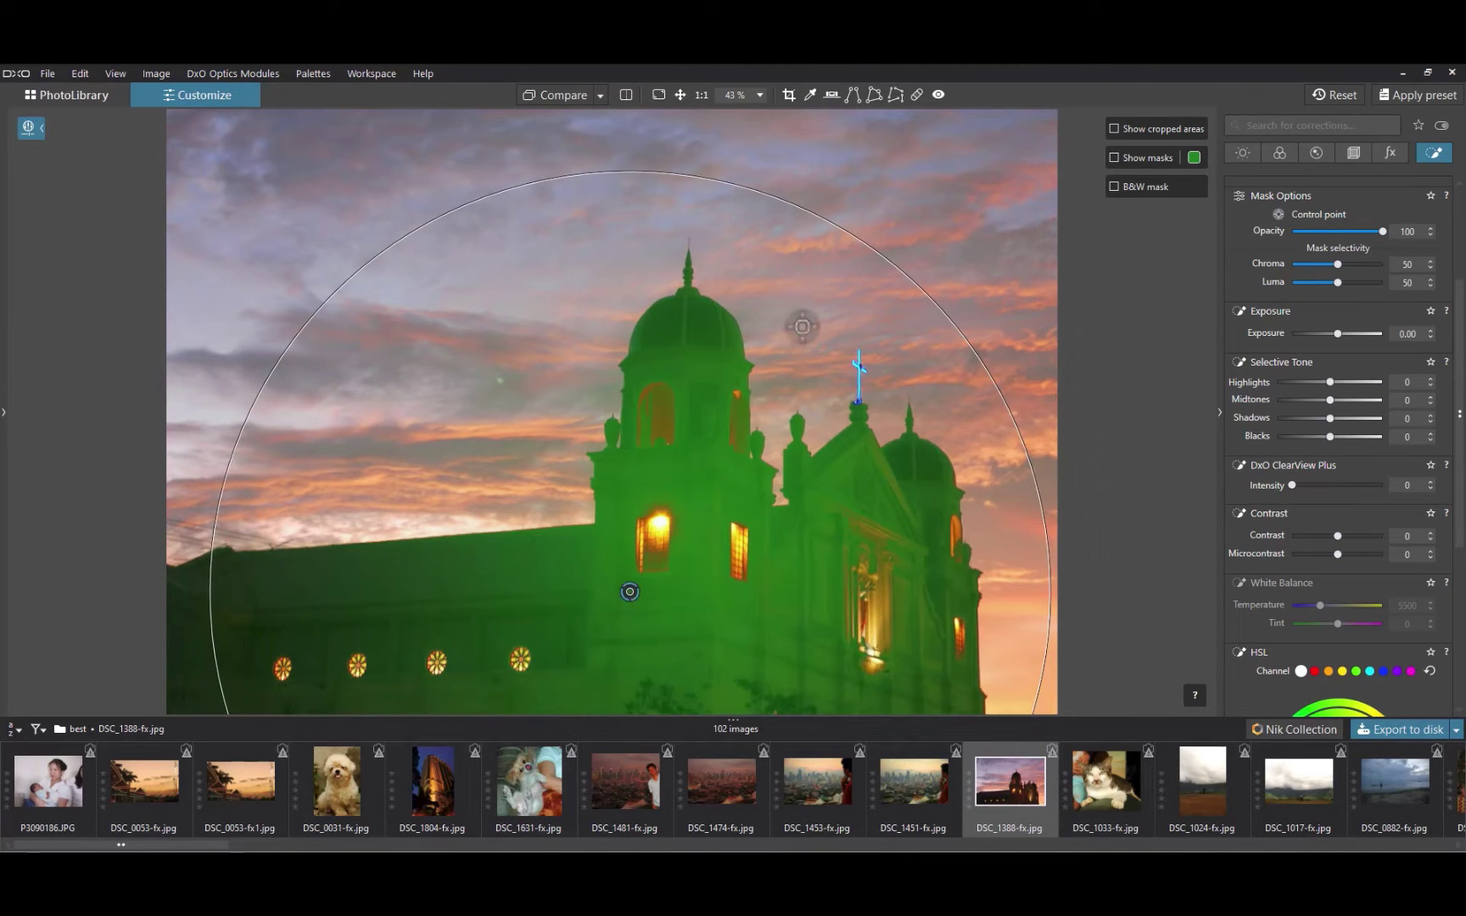
{"action": "left_click_drag", "start_coordinate": [870, 226], "coordinate": [918, 198]}
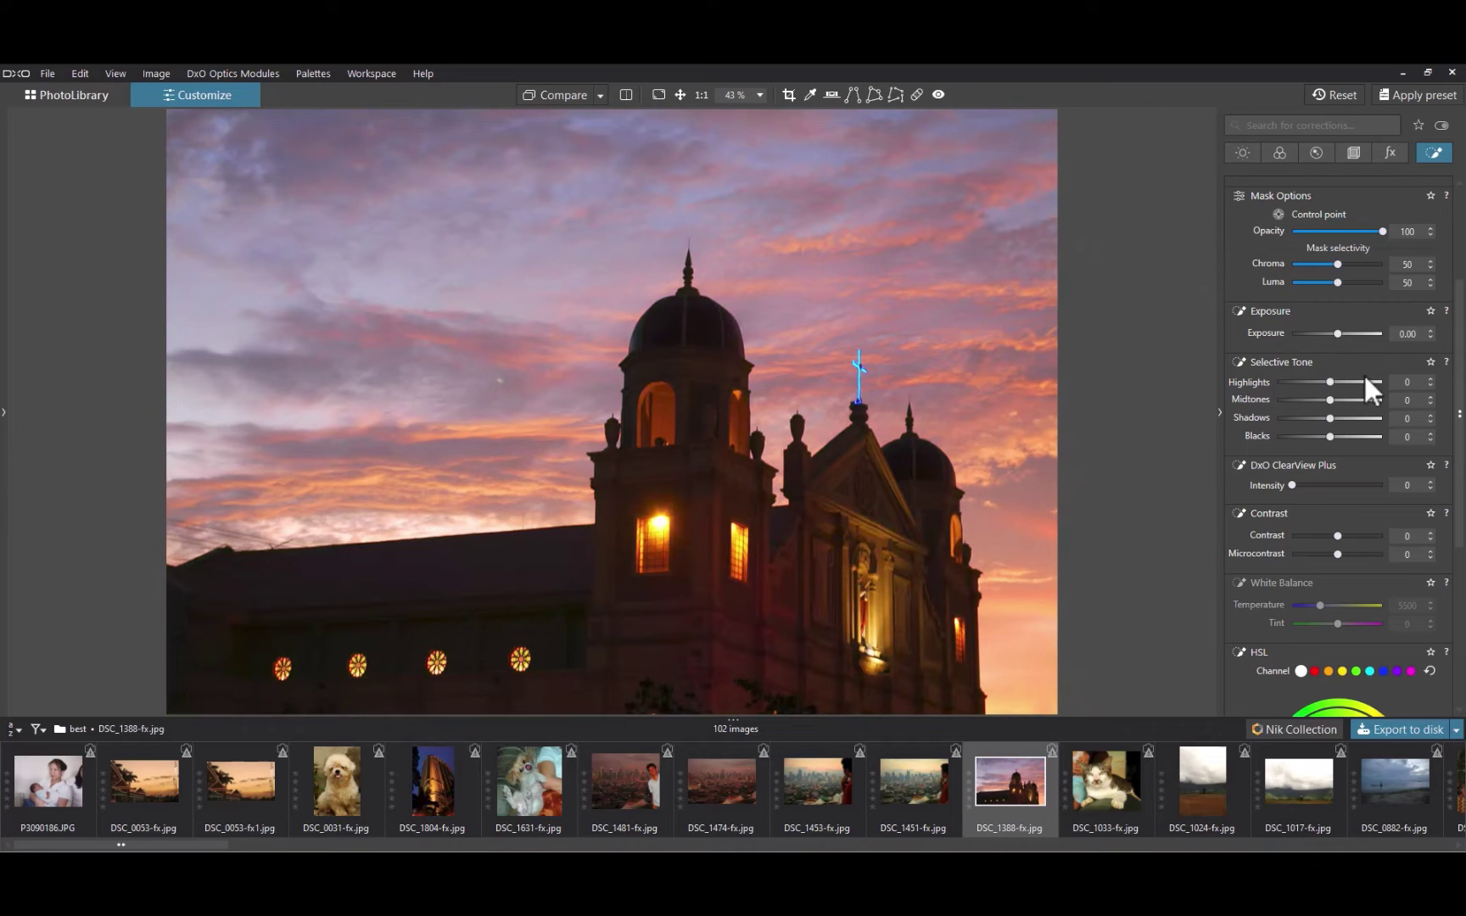
{"action": "left_click_drag", "start_coordinate": [1331, 417], "coordinate": [1359, 416]}
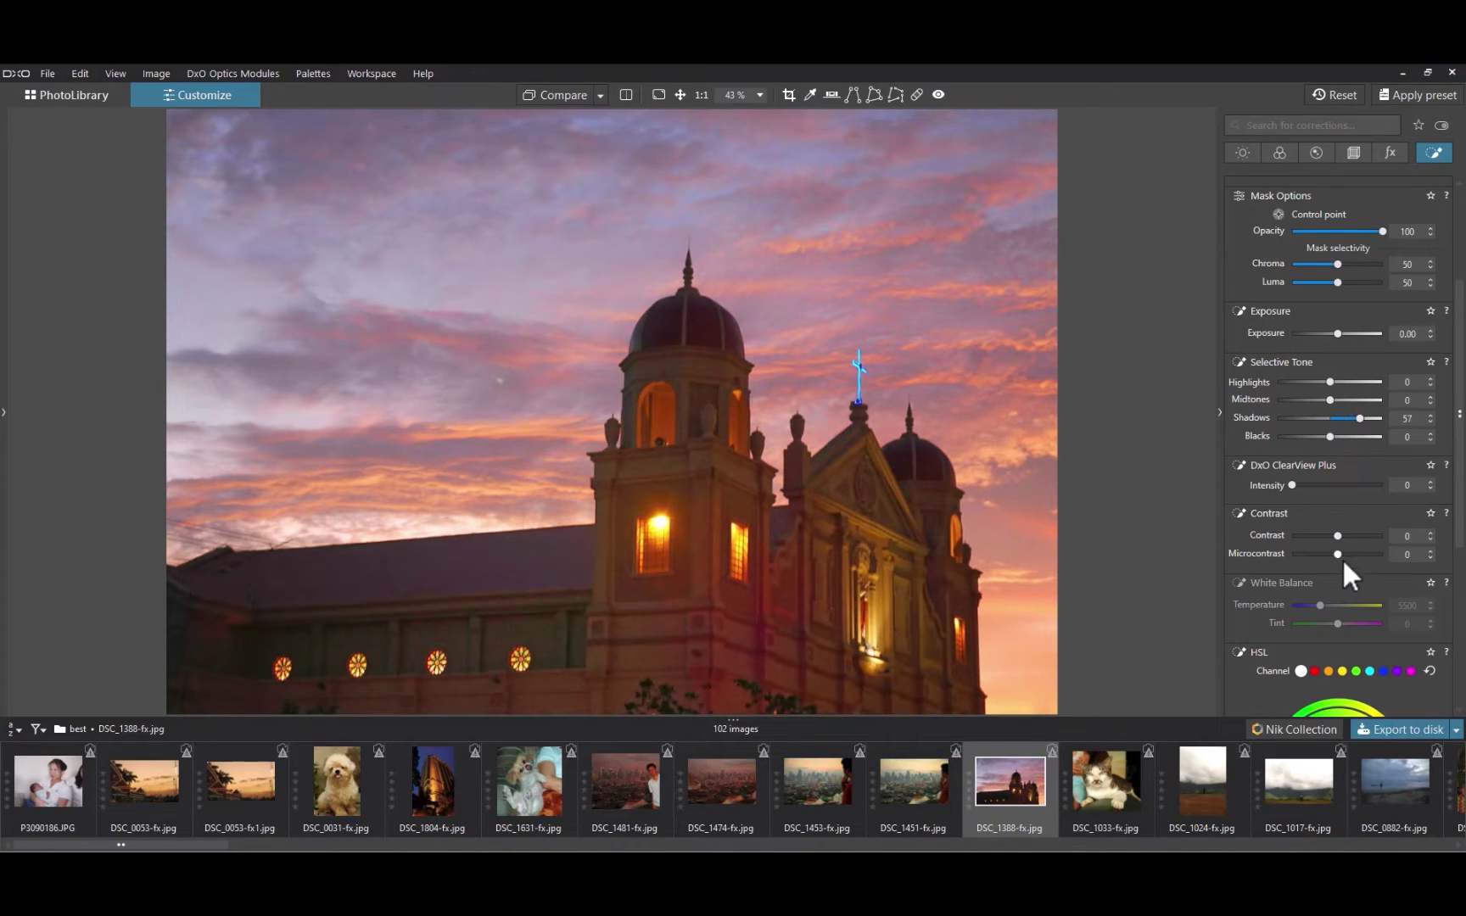
{"action": "left_click_drag", "start_coordinate": [1340, 555], "coordinate": [1348, 553]}
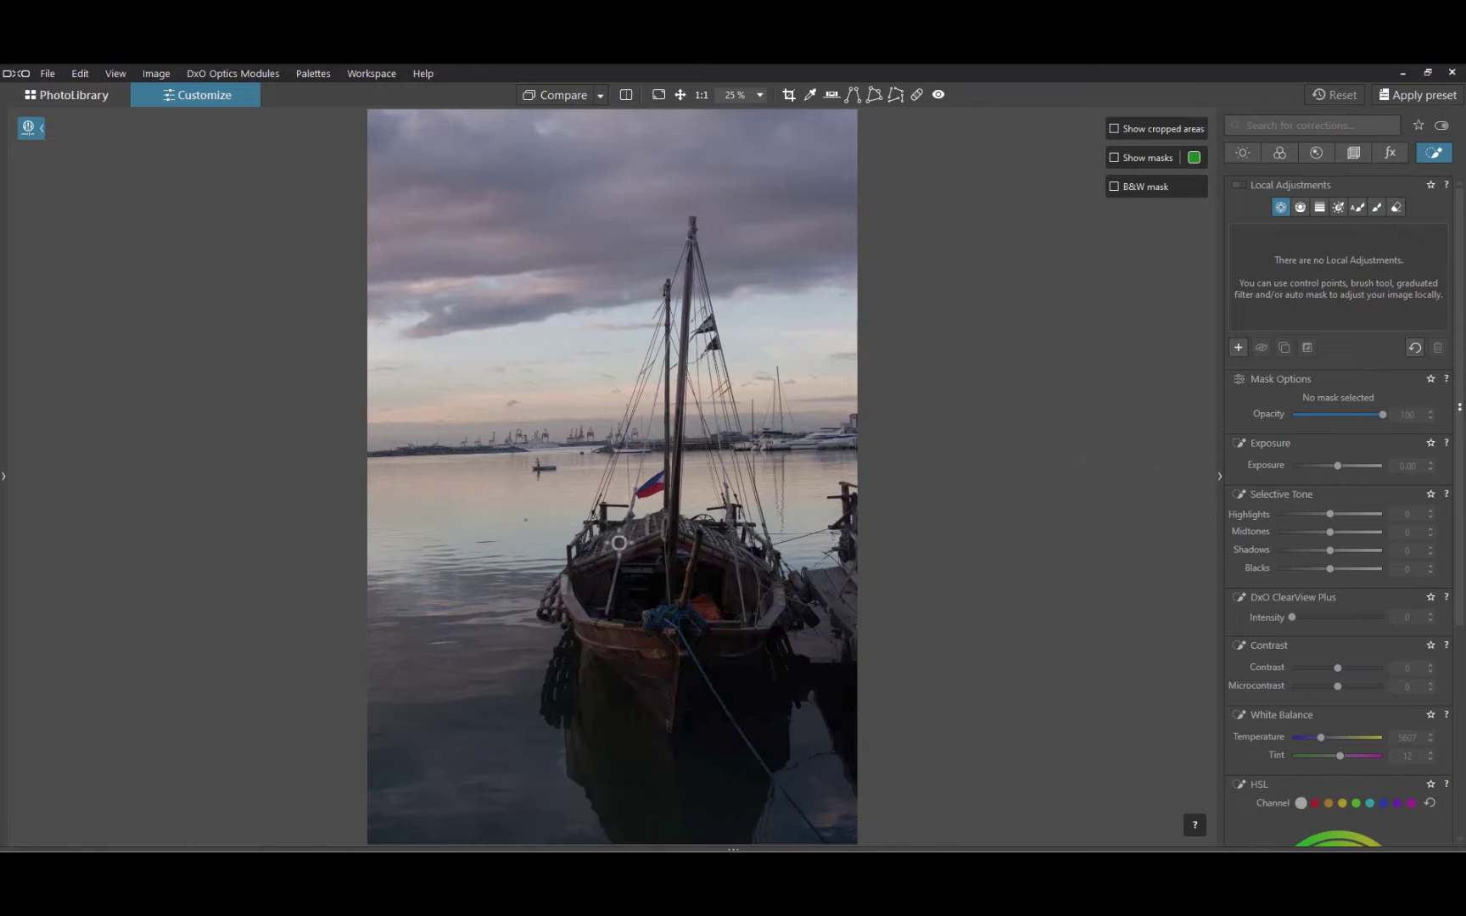
Place and enlarge a control point on the boat, raise its Exposure, then reset Exposure to 0
{"action": "left_click", "coordinate": [675, 581]}
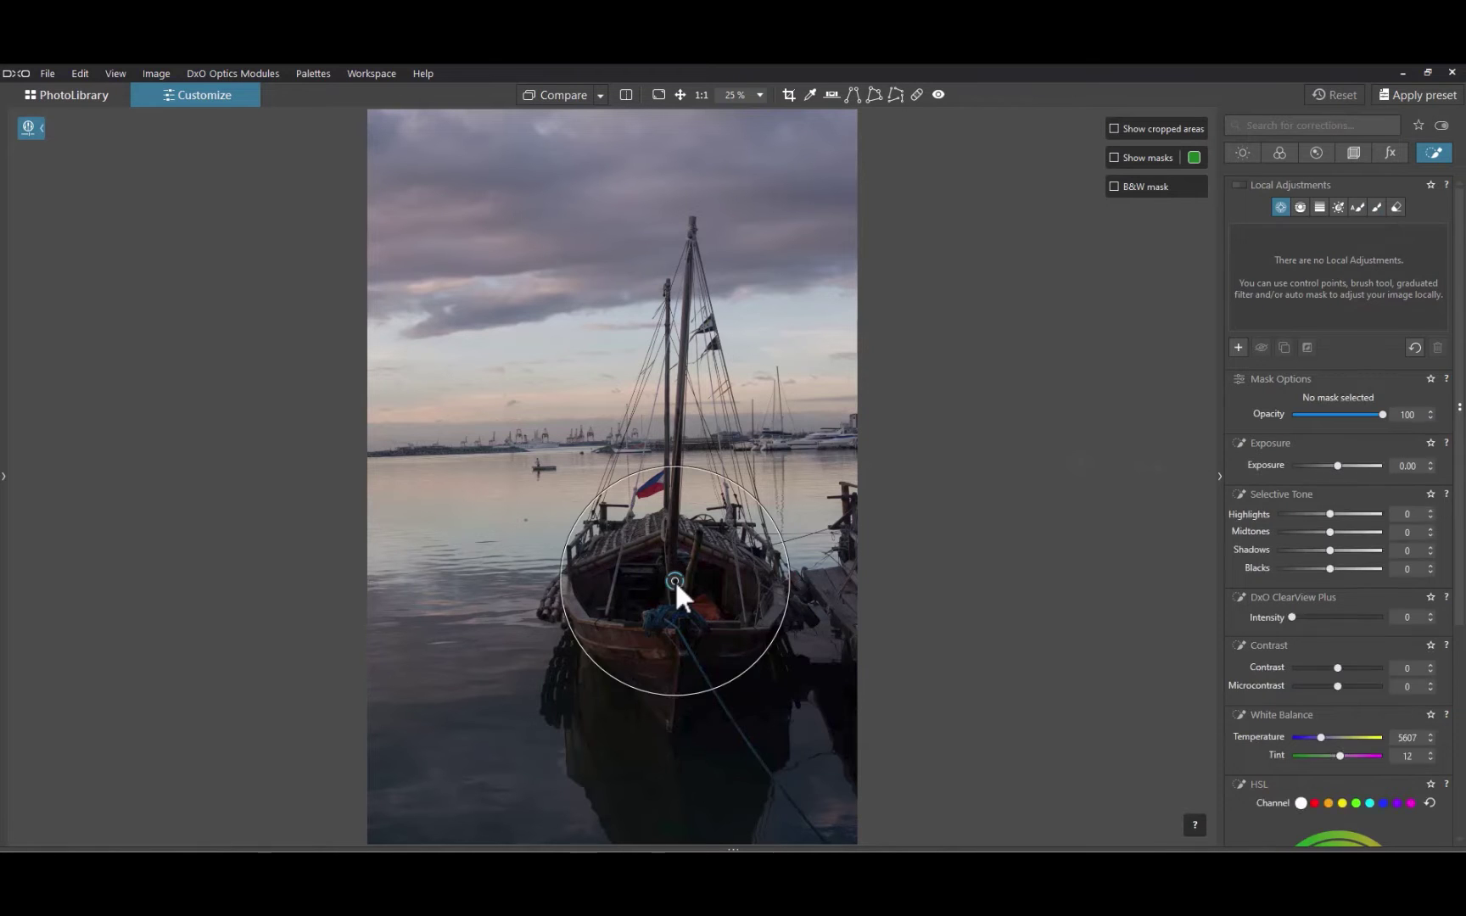
{"action": "left_click_drag", "start_coordinate": [673, 696], "coordinate": [666, 832]}
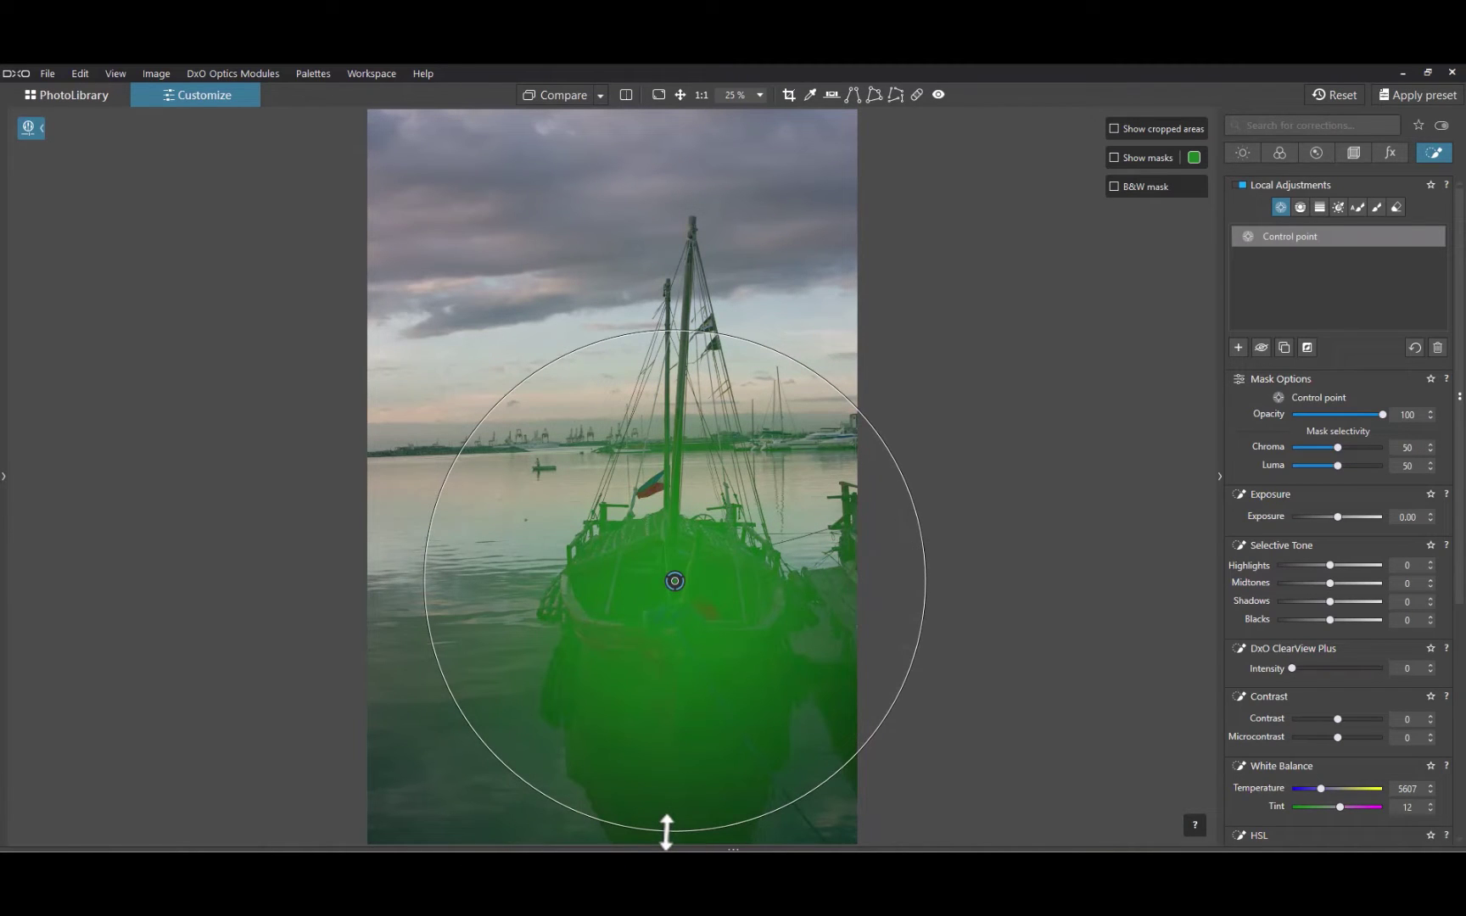
{"action": "mouse_move", "coordinate": [1340, 517]}
{"action": "left_mouse_down"}
{"action": "mouse_move", "coordinate": [1360, 519]}
{"action": "mouse_move", "coordinate": [1328, 526]}
{"action": "mouse_move", "coordinate": [1360, 525]}
{"action": "mouse_move", "coordinate": [1328, 529]}
{"action": "mouse_move", "coordinate": [1359, 531]}
{"action": "mouse_move", "coordinate": [1322, 530]}
{"action": "mouse_move", "coordinate": [1362, 534]}
{"action": "mouse_move", "coordinate": [1316, 537]}
{"action": "mouse_move", "coordinate": [1366, 543]}
{"action": "left_mouse_up"}
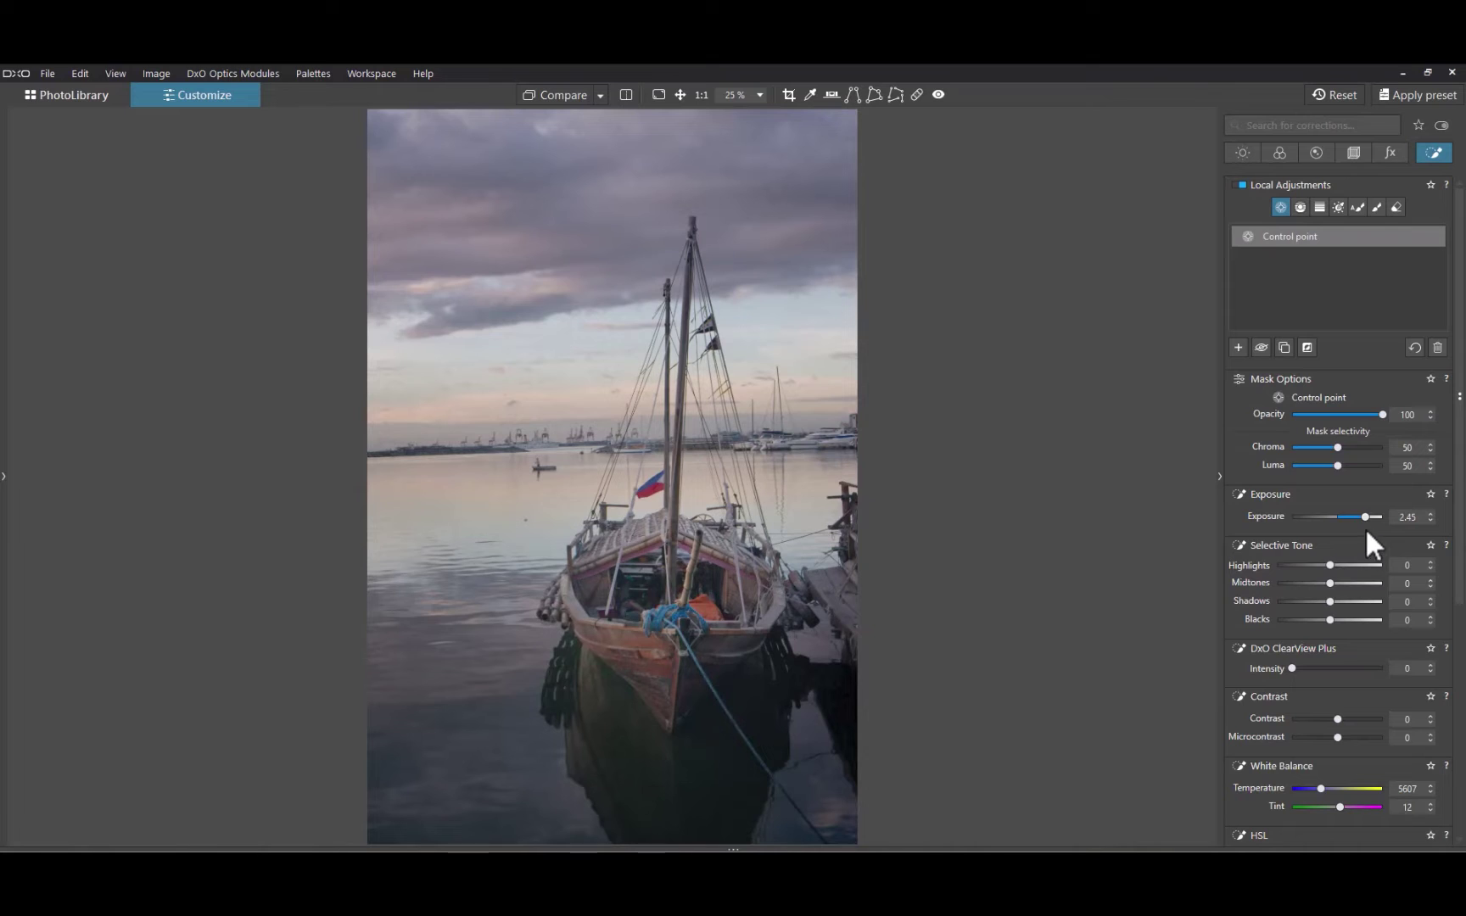
{"action": "double_click", "coordinate": [1366, 519]}
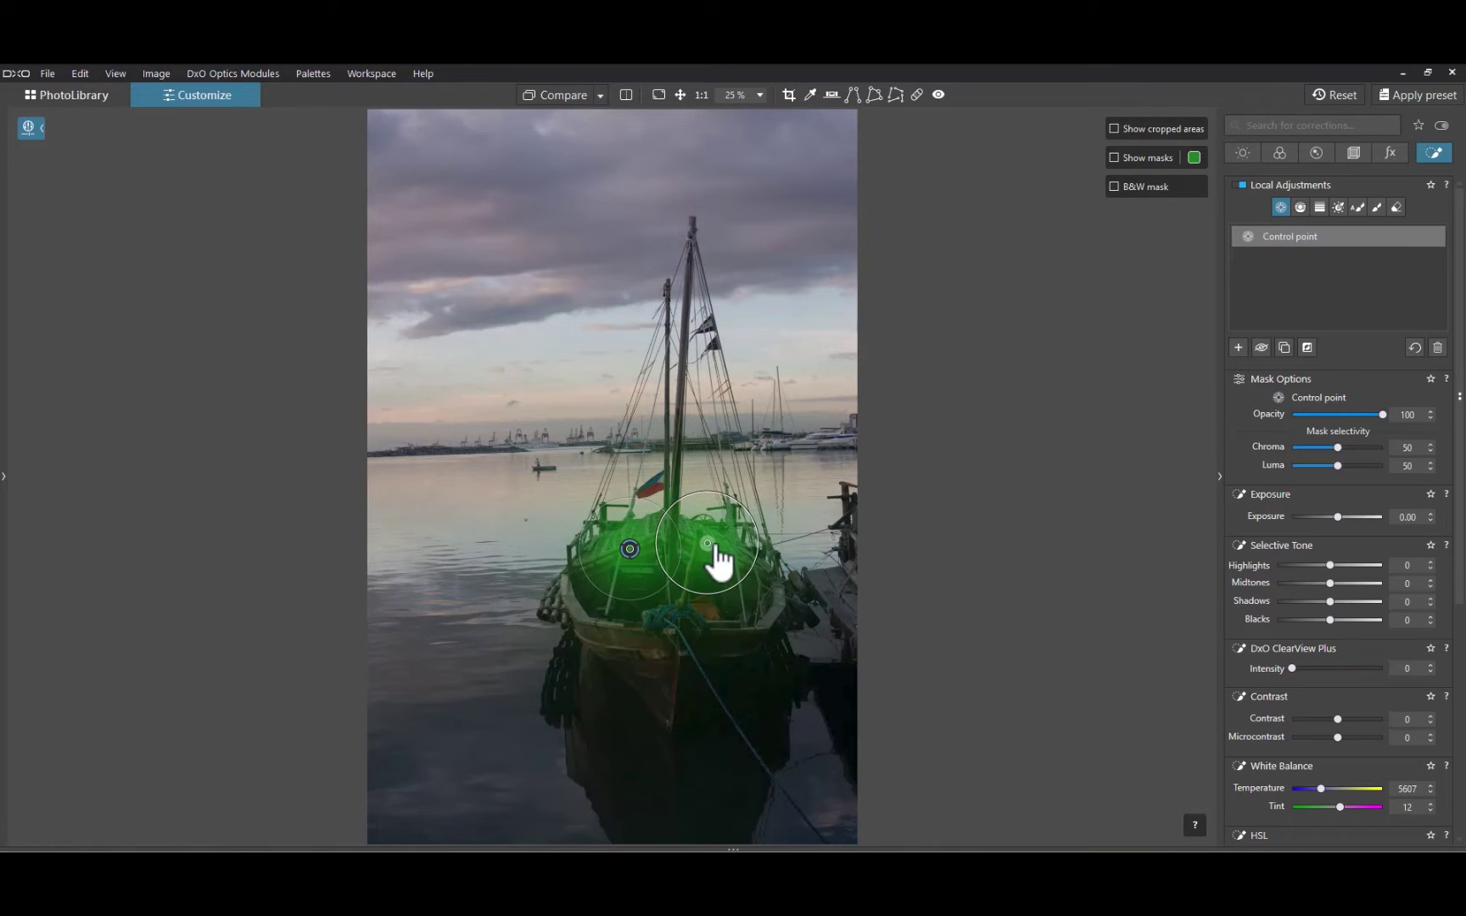
Add six more control points across the boat, from its right side to the hull's left edge
{"action": "left_click", "coordinate": [761, 580]}
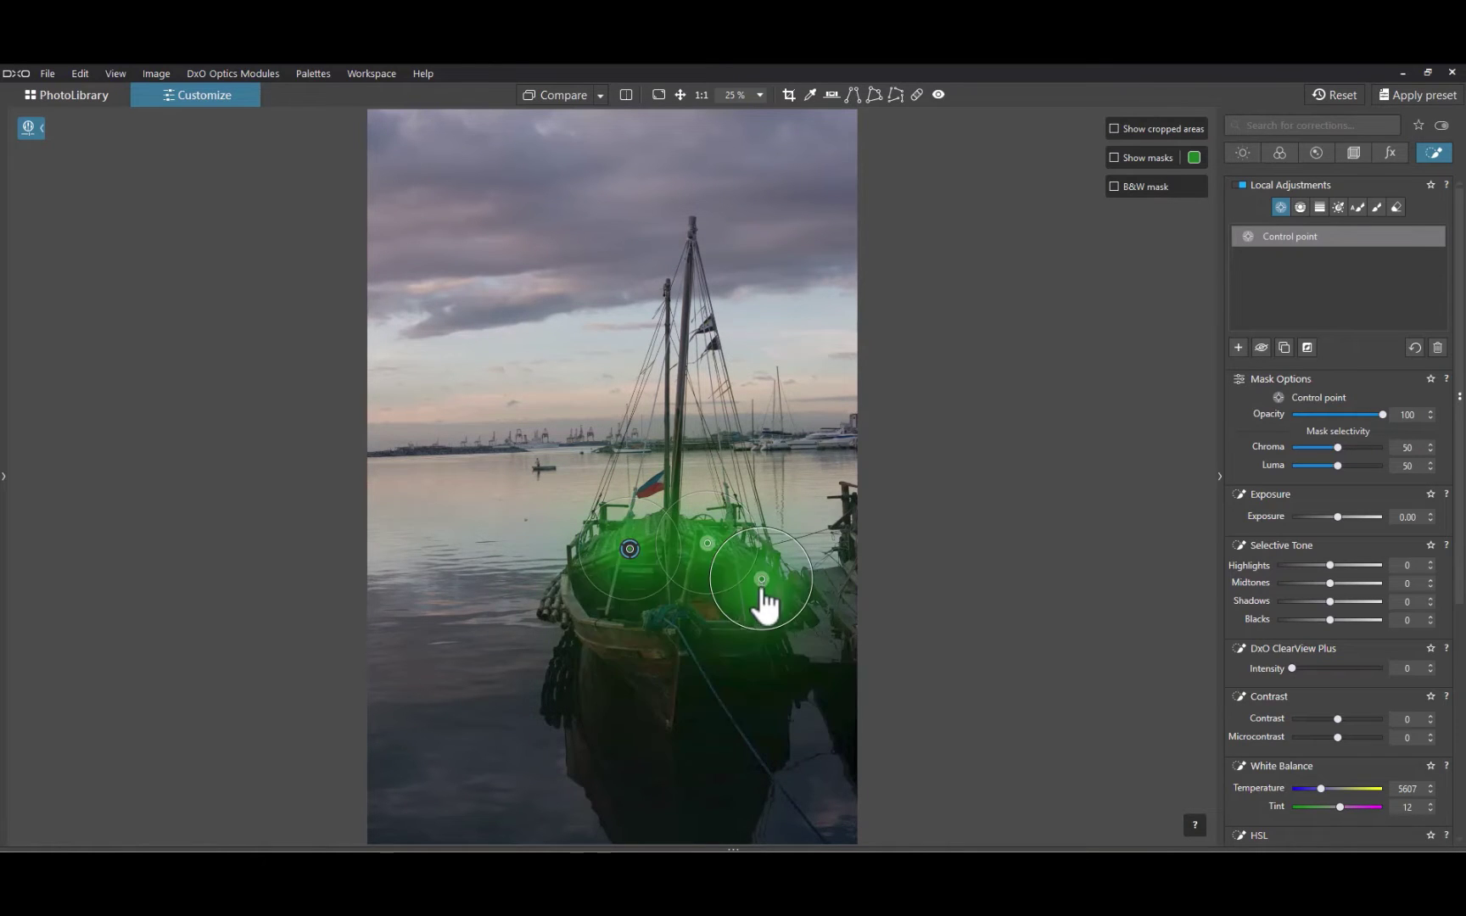
{"action": "left_click", "coordinate": [727, 634]}
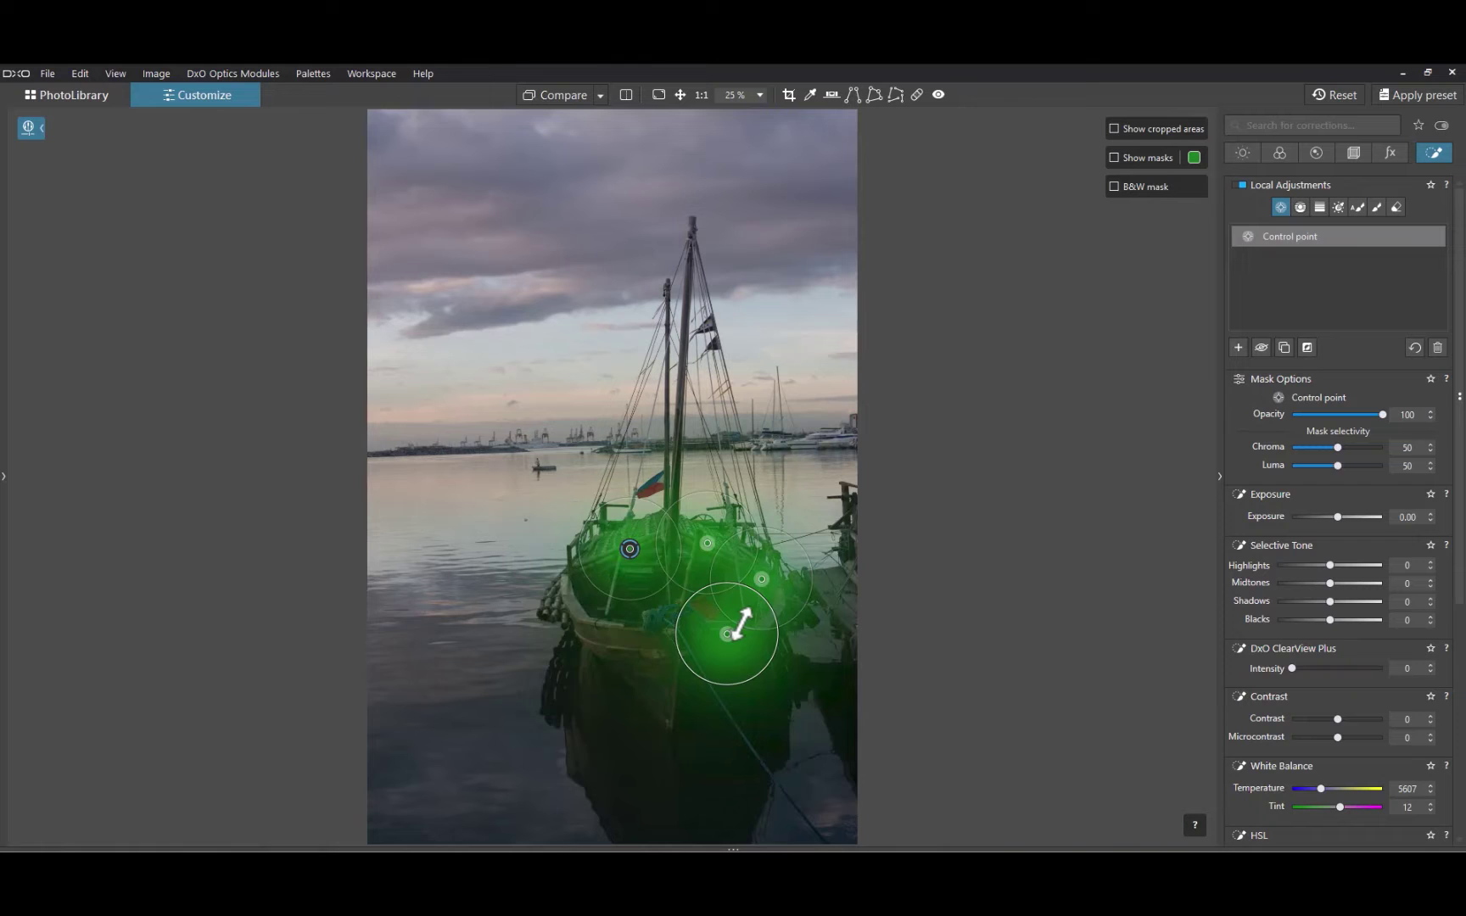
{"action": "left_click", "coordinate": [655, 653]}
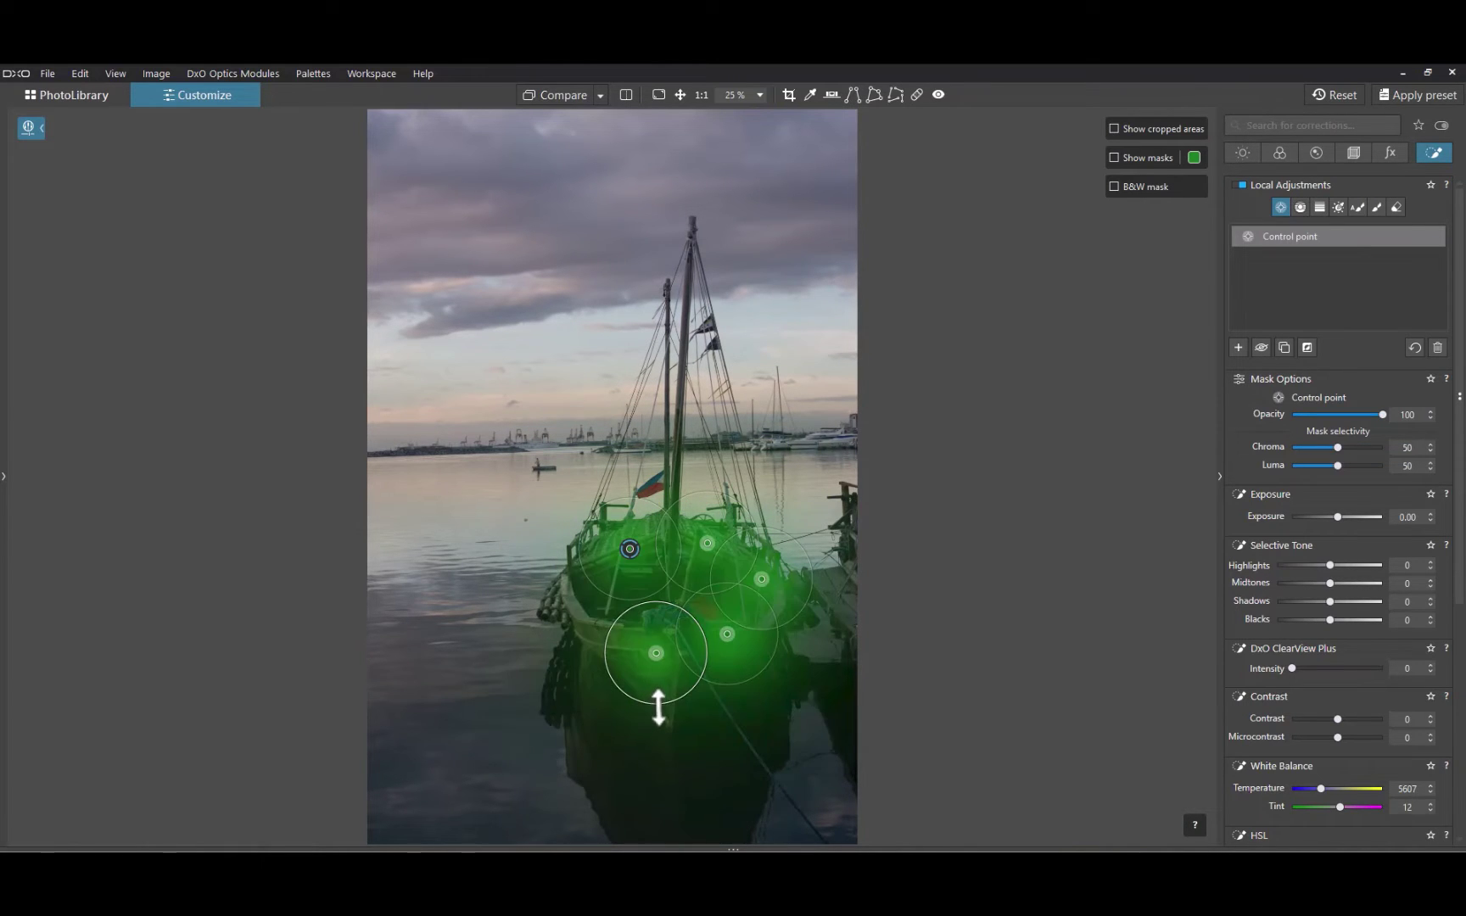
{"action": "left_click", "coordinate": [661, 688]}
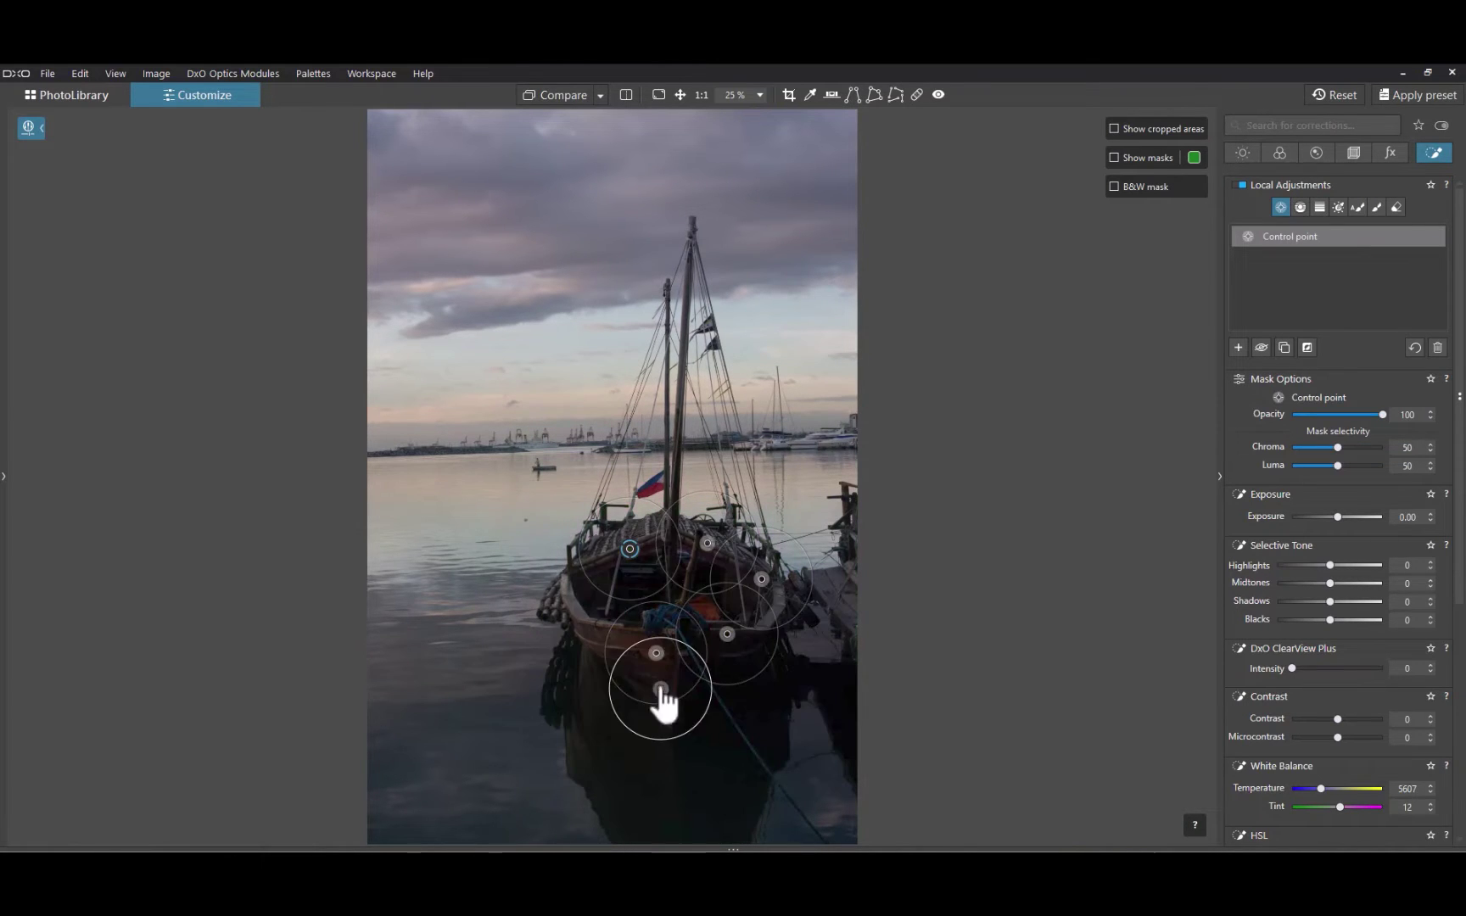
{"action": "left_click", "coordinate": [597, 635]}
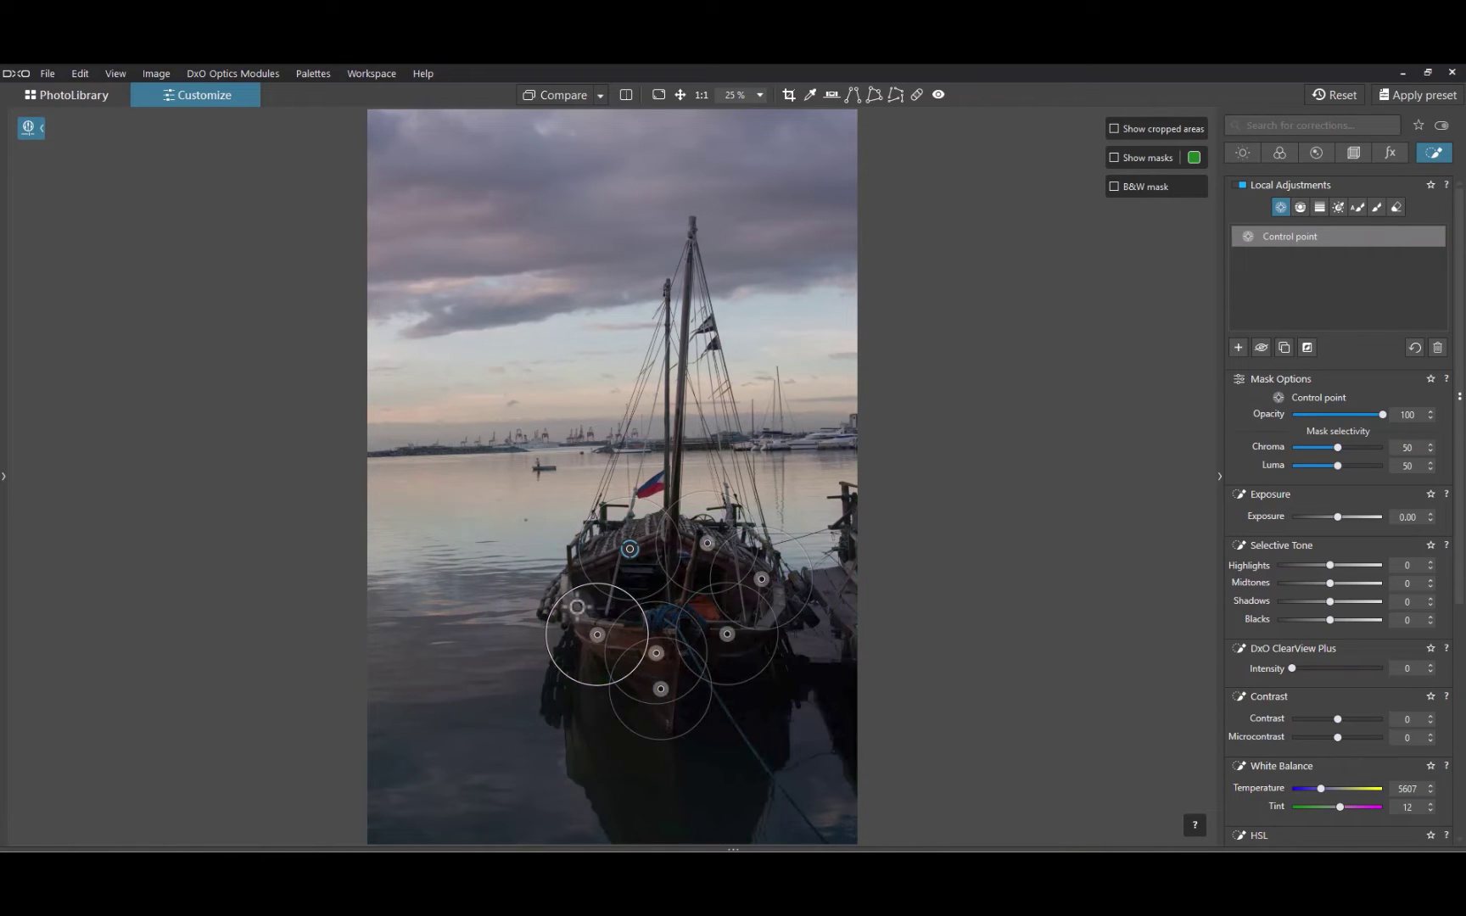
{"action": "left_click", "coordinate": [577, 607]}
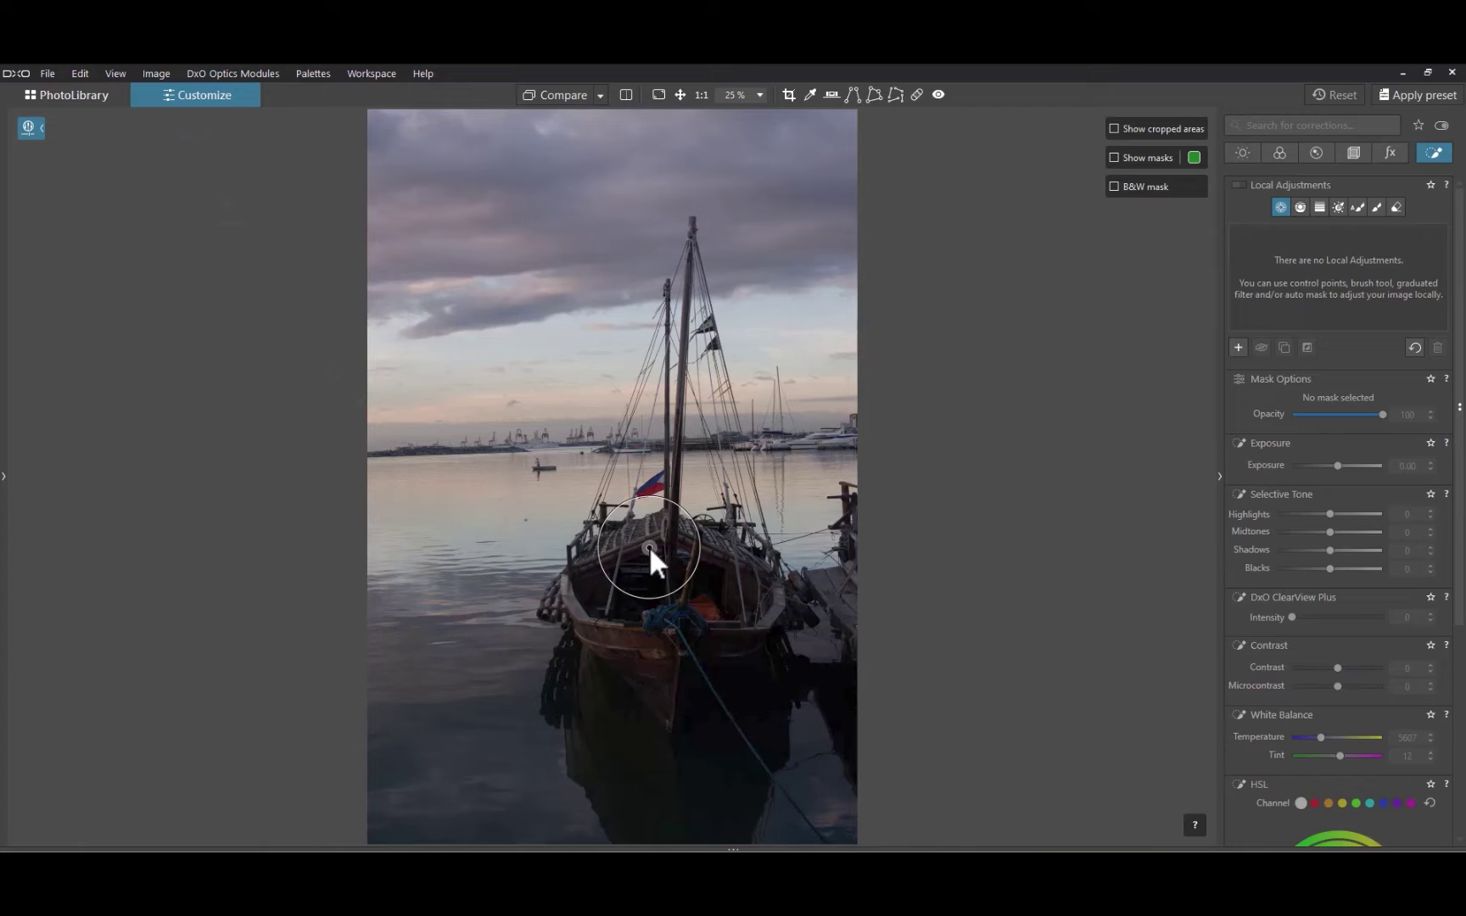
Add, resize and reposition three control points on the boat, then test a slight Shadows increase
{"action": "left_click_drag", "start_coordinate": [629, 594], "coordinate": [617, 643]}
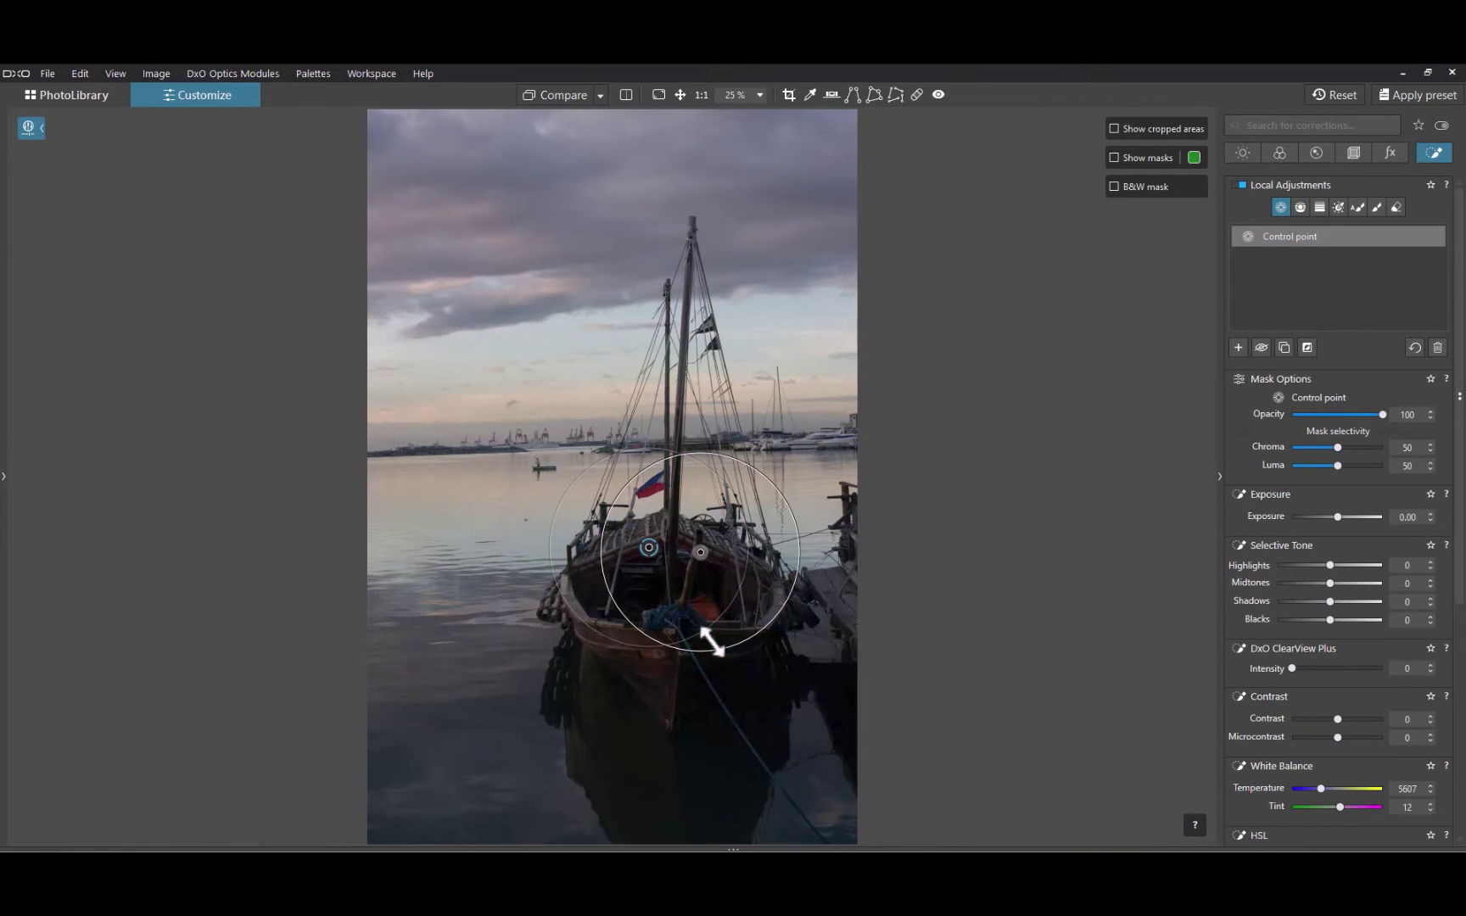
{"action": "left_click", "coordinate": [712, 665]}
{"action": "left_click_drag", "start_coordinate": [627, 650], "coordinate": [630, 638]}
{"action": "left_click_drag", "start_coordinate": [649, 547], "coordinate": [705, 540]}
{"action": "left_click", "coordinate": [715, 670]}
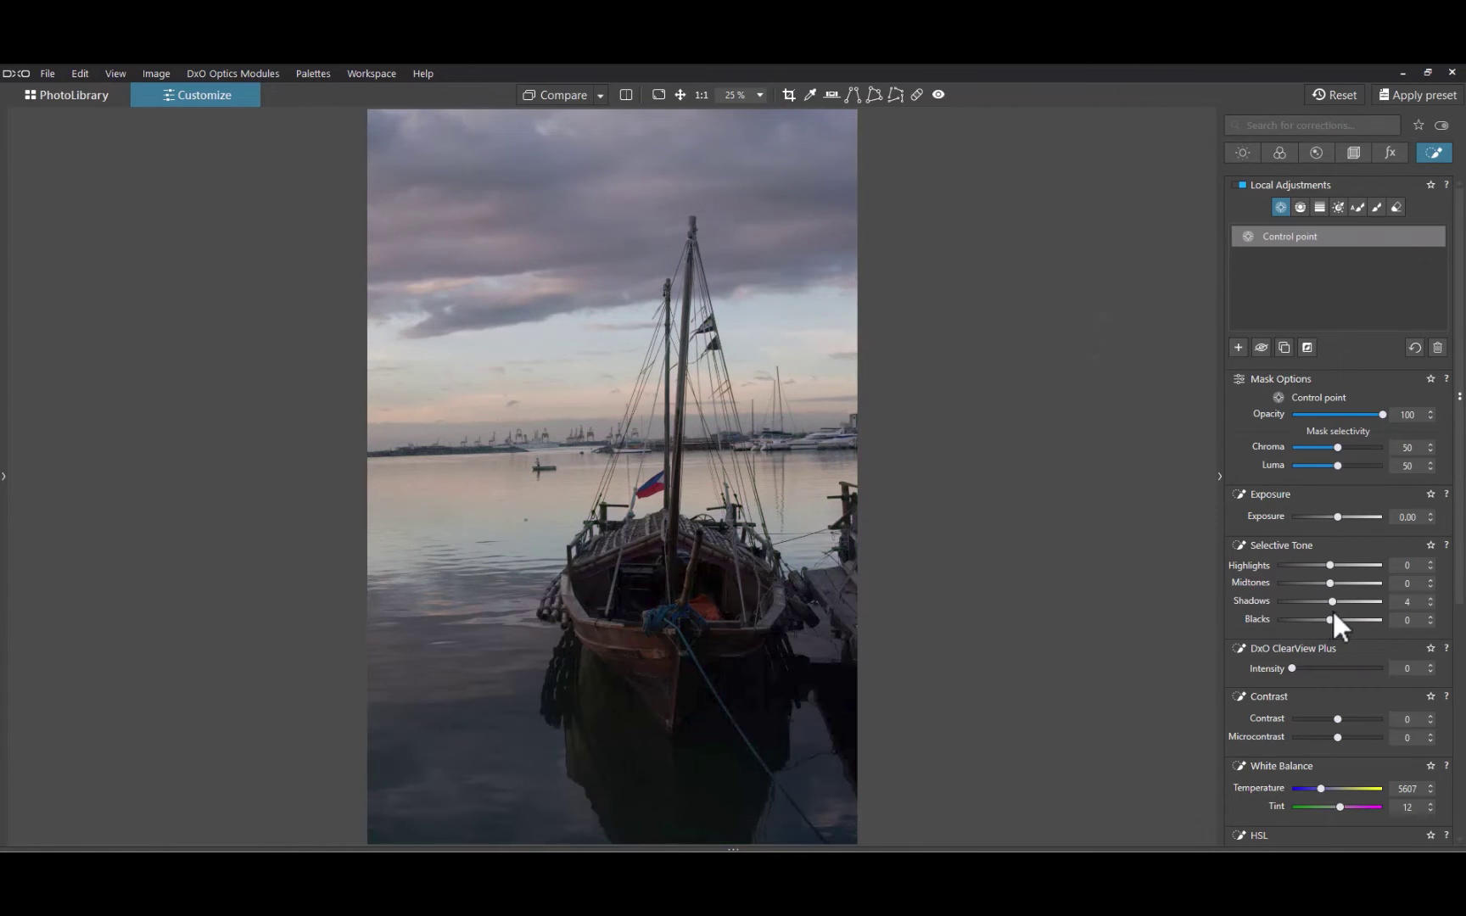
{"action": "mouse_move", "coordinate": [1332, 598]}
{"action": "left_mouse_down"}
{"action": "mouse_move", "coordinate": [1371, 590]}
{"action": "mouse_move", "coordinate": [1322, 609]}
{"action": "mouse_move", "coordinate": [1375, 600]}
{"action": "mouse_move", "coordinate": [1311, 612]}
{"action": "mouse_move", "coordinate": [1386, 598]}
{"action": "mouse_move", "coordinate": [1331, 608]}
{"action": "left_mouse_up"}
Set the boat mask's Chroma selectivity to 100 and Luma to 66, then lift Shadows to 46
{"action": "mouse_move", "coordinate": [1335, 446]}
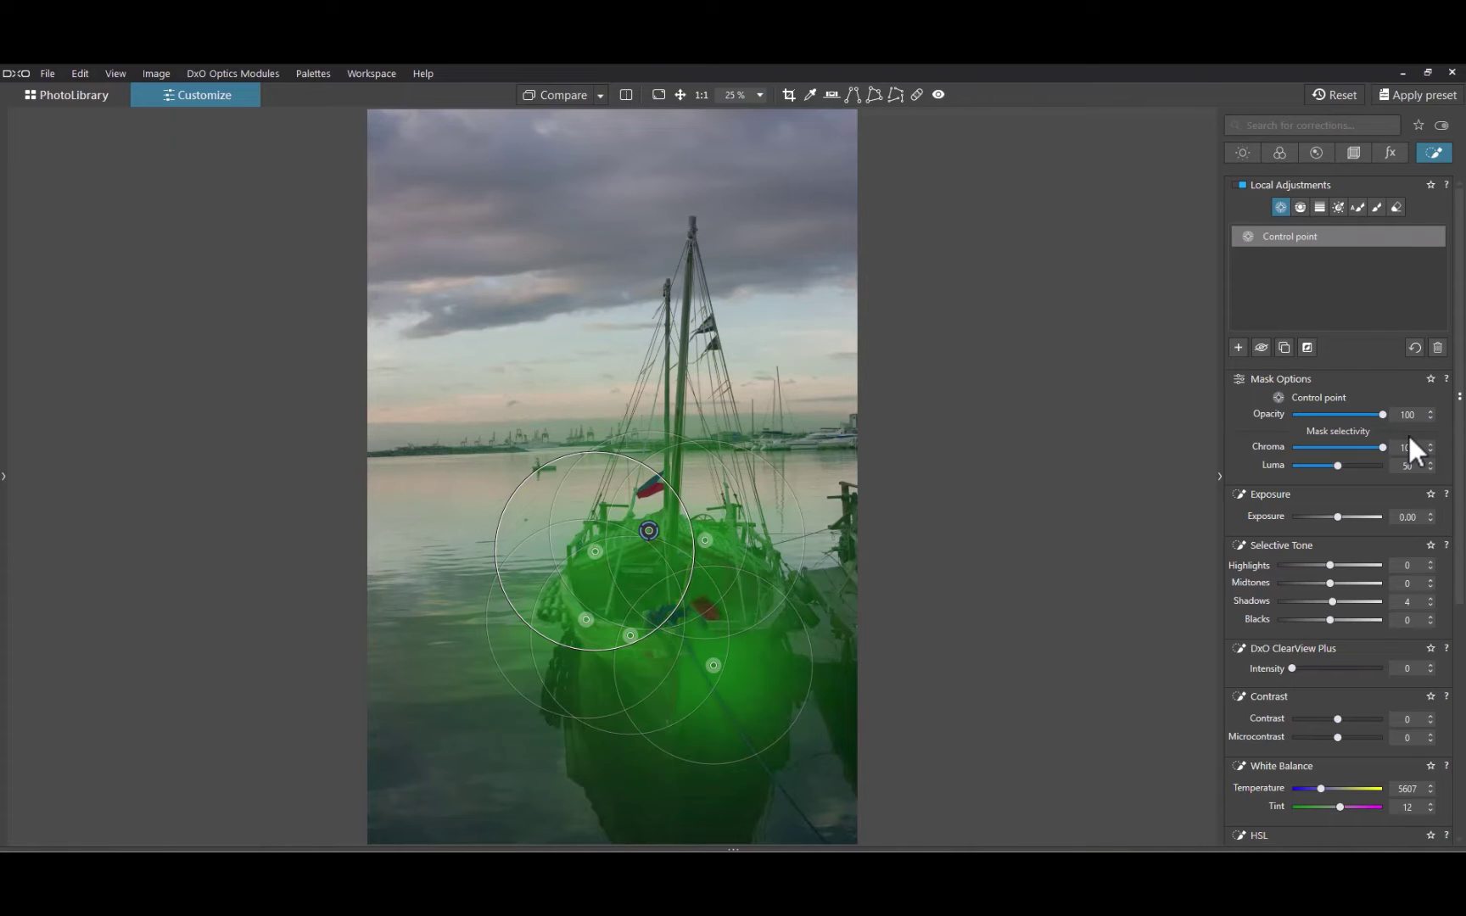
{"action": "mouse_move", "coordinate": [1337, 466]}
{"action": "left_mouse_down"}
{"action": "mouse_move", "coordinate": [1268, 475]}
{"action": "mouse_move", "coordinate": [1335, 469]}
{"action": "left_mouse_up"}
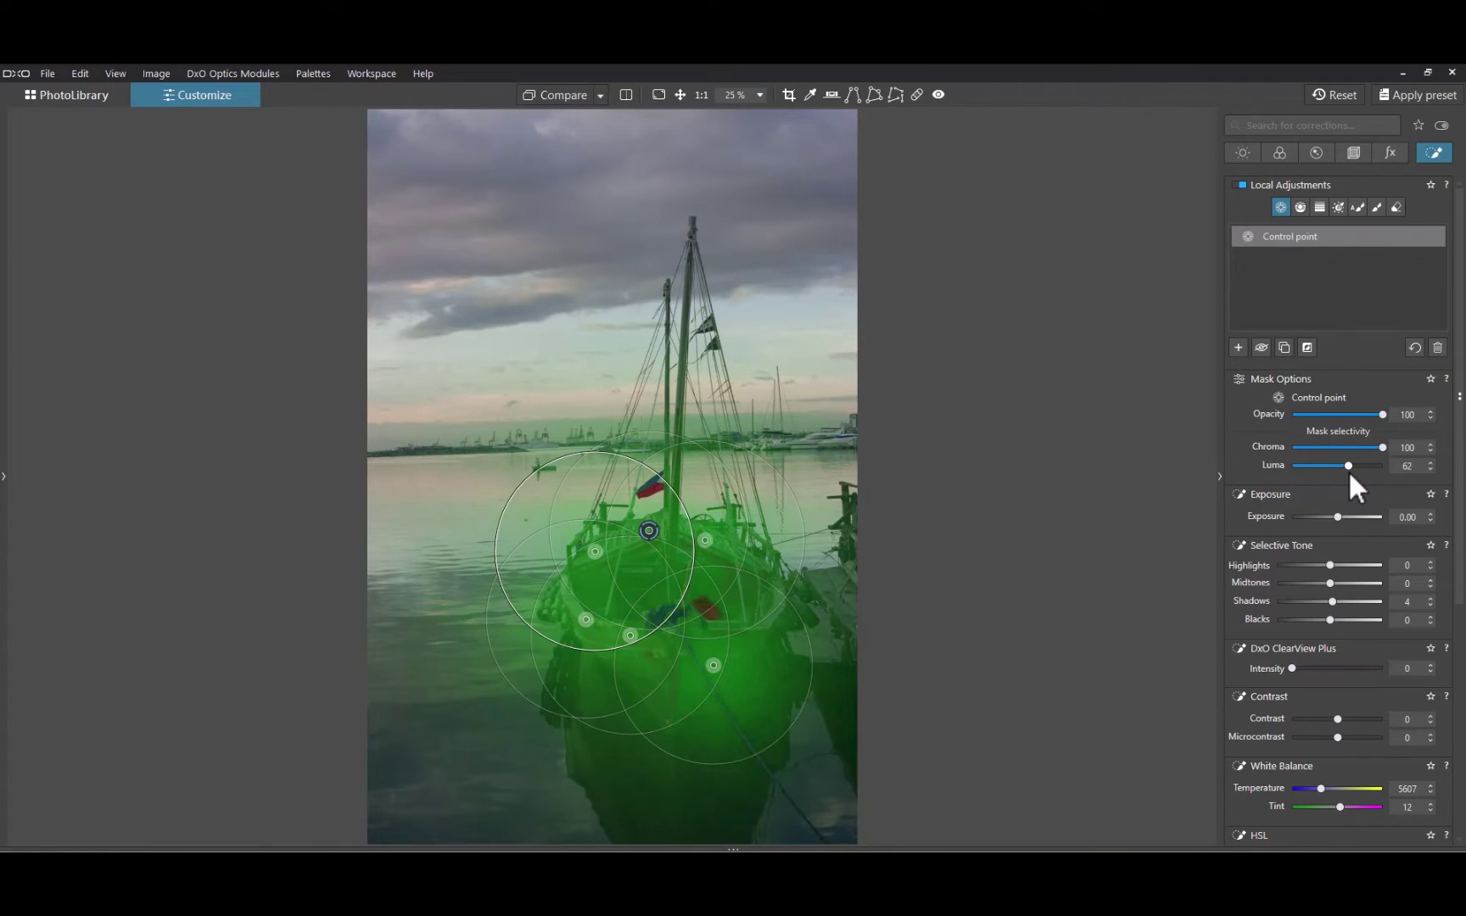
{"action": "left_click_drag", "start_coordinate": [1348, 470], "coordinate": [1351, 470]}
{"action": "mouse_move", "coordinate": [1332, 601]}
{"action": "left_mouse_down"}
{"action": "mouse_move", "coordinate": [1374, 599]}
{"action": "mouse_move", "coordinate": [1329, 605]}
{"action": "mouse_move", "coordinate": [1354, 605]}
{"action": "mouse_move", "coordinate": [1329, 613]}
{"action": "mouse_move", "coordinate": [1353, 619]}
{"action": "left_mouse_up"}
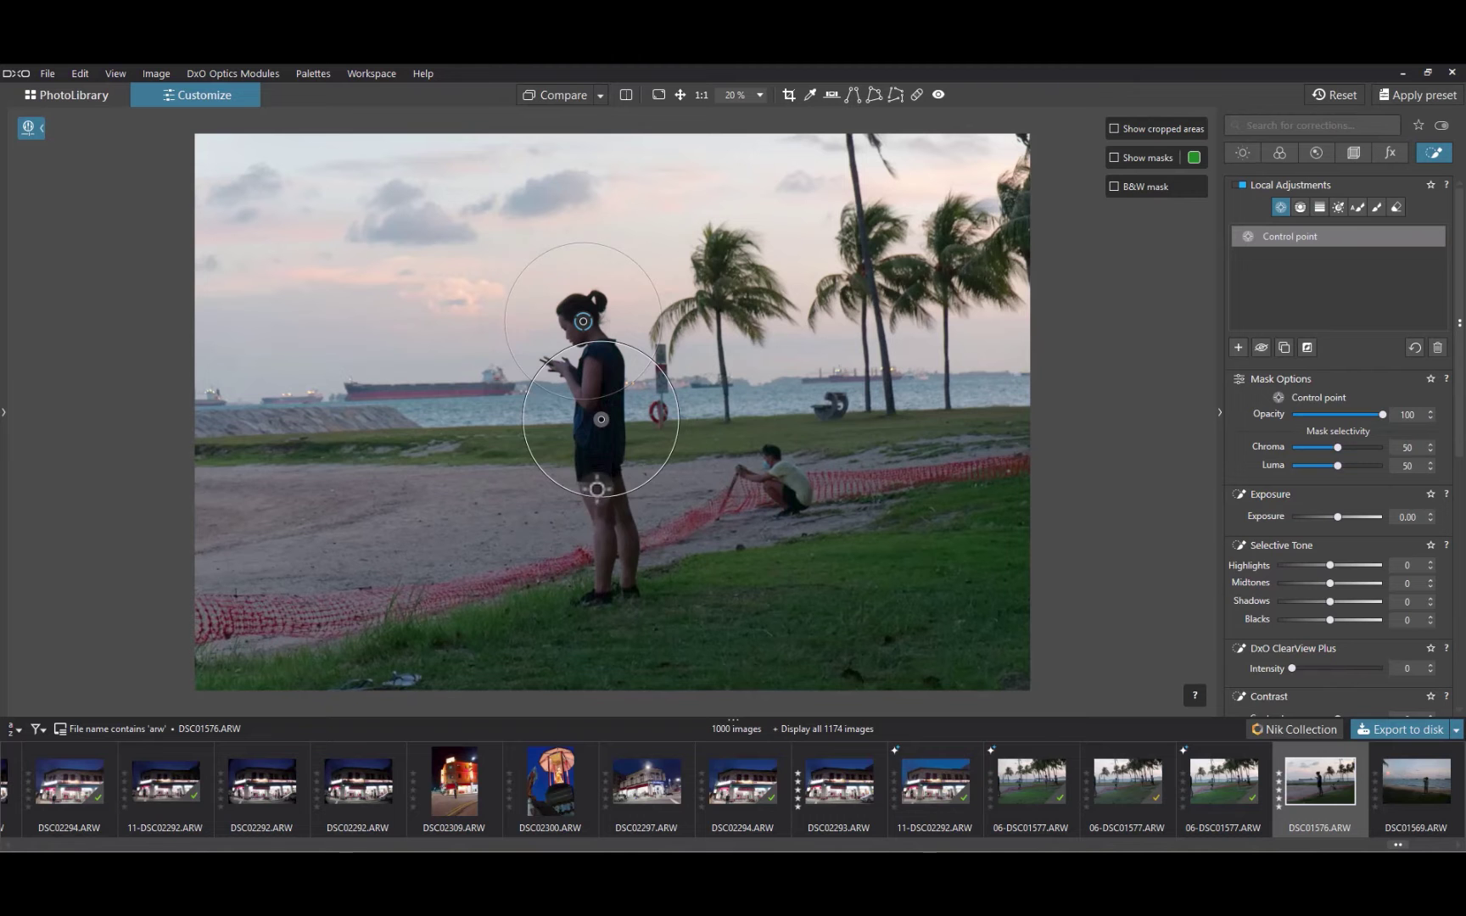
Add a control point lower on the standing woman's body in the beach photo
{"action": "left_click", "coordinate": [599, 511]}
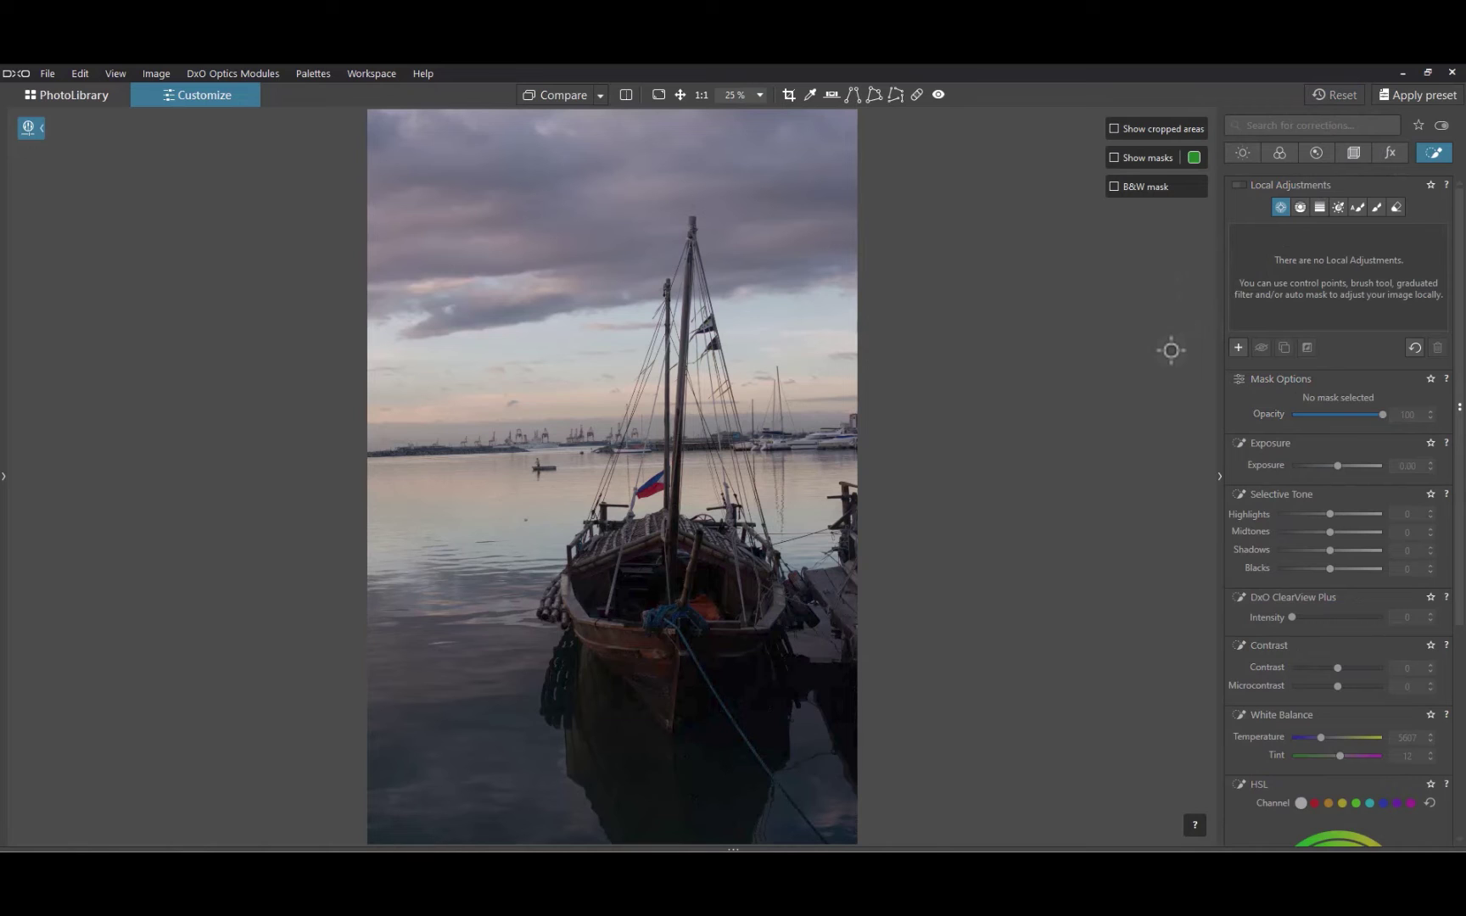
Add an enlarged control point and two control lines on the boat, hide masks, and lift Shadows to 20
{"action": "left_click", "coordinate": [667, 578]}
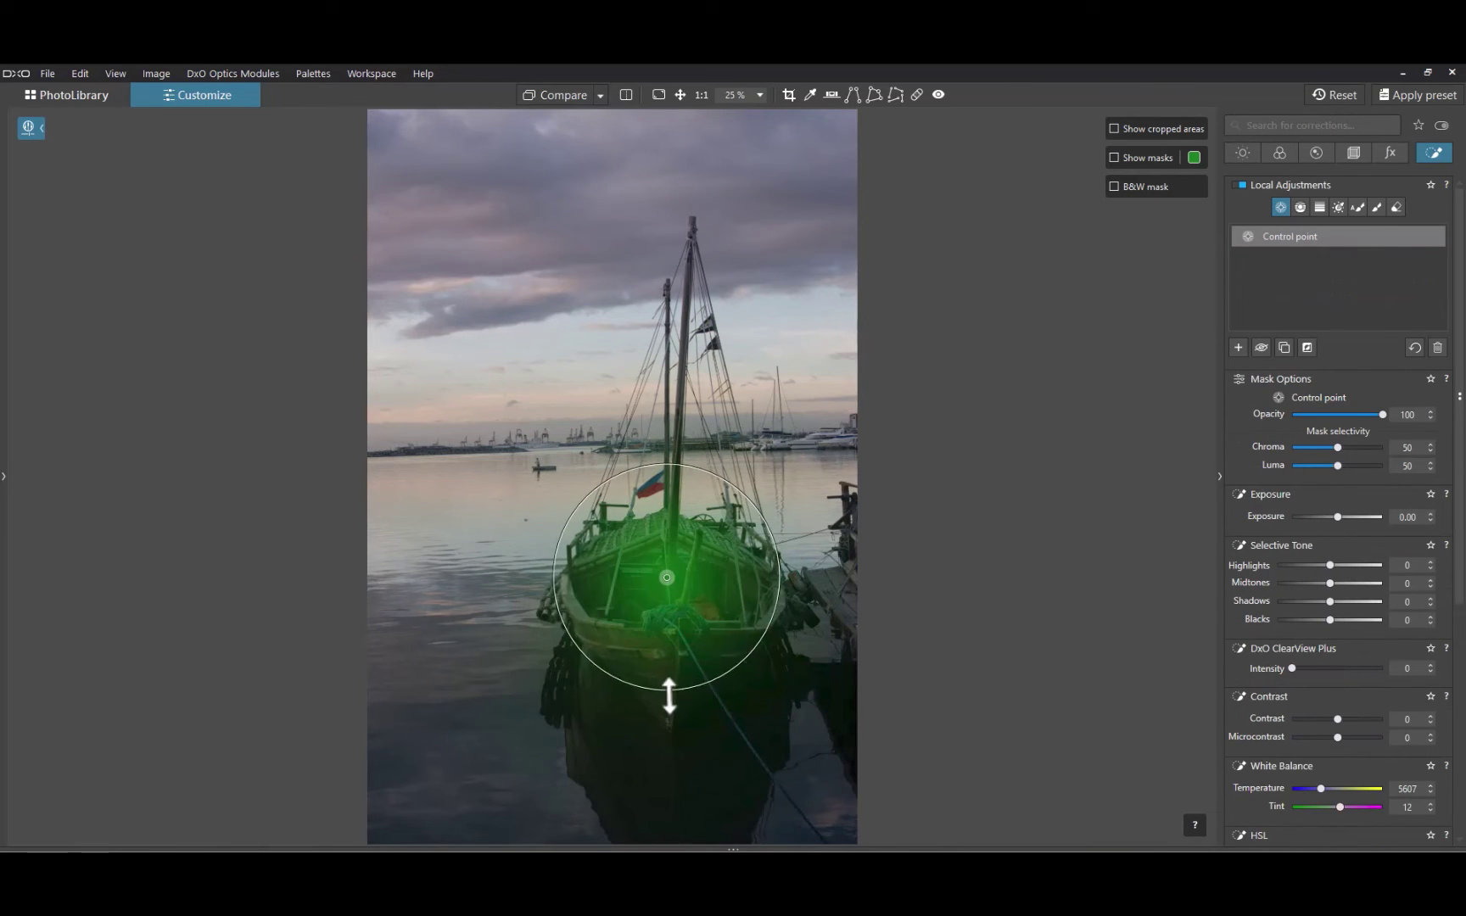
{"action": "left_click_drag", "start_coordinate": [669, 696], "coordinate": [675, 743]}
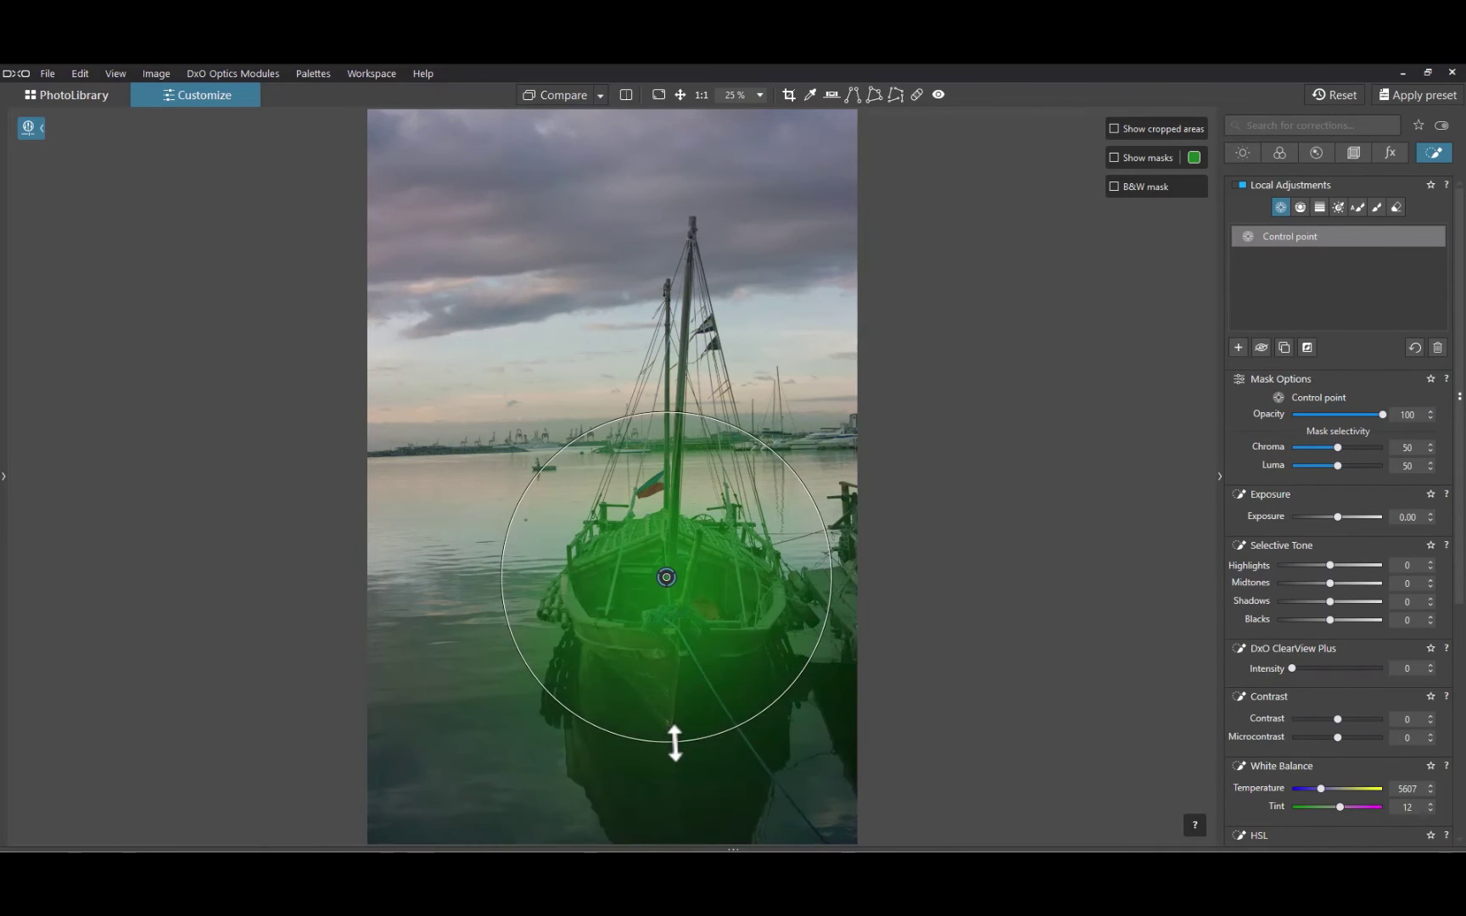
{"action": "left_click", "coordinate": [1300, 209]}
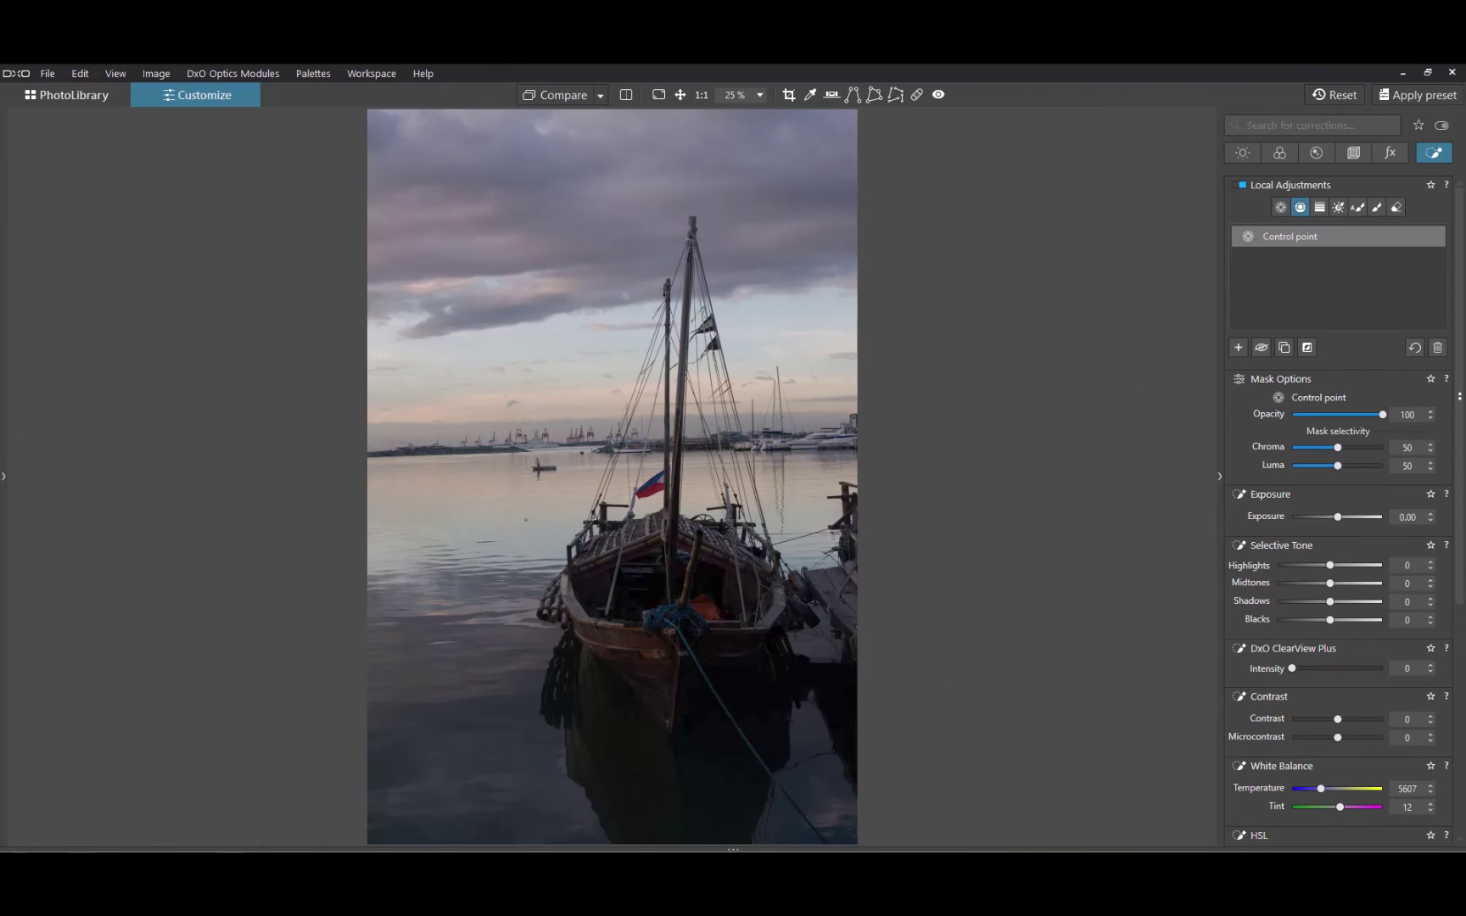
{"action": "left_click_drag", "start_coordinate": [680, 839], "coordinate": [670, 616]}
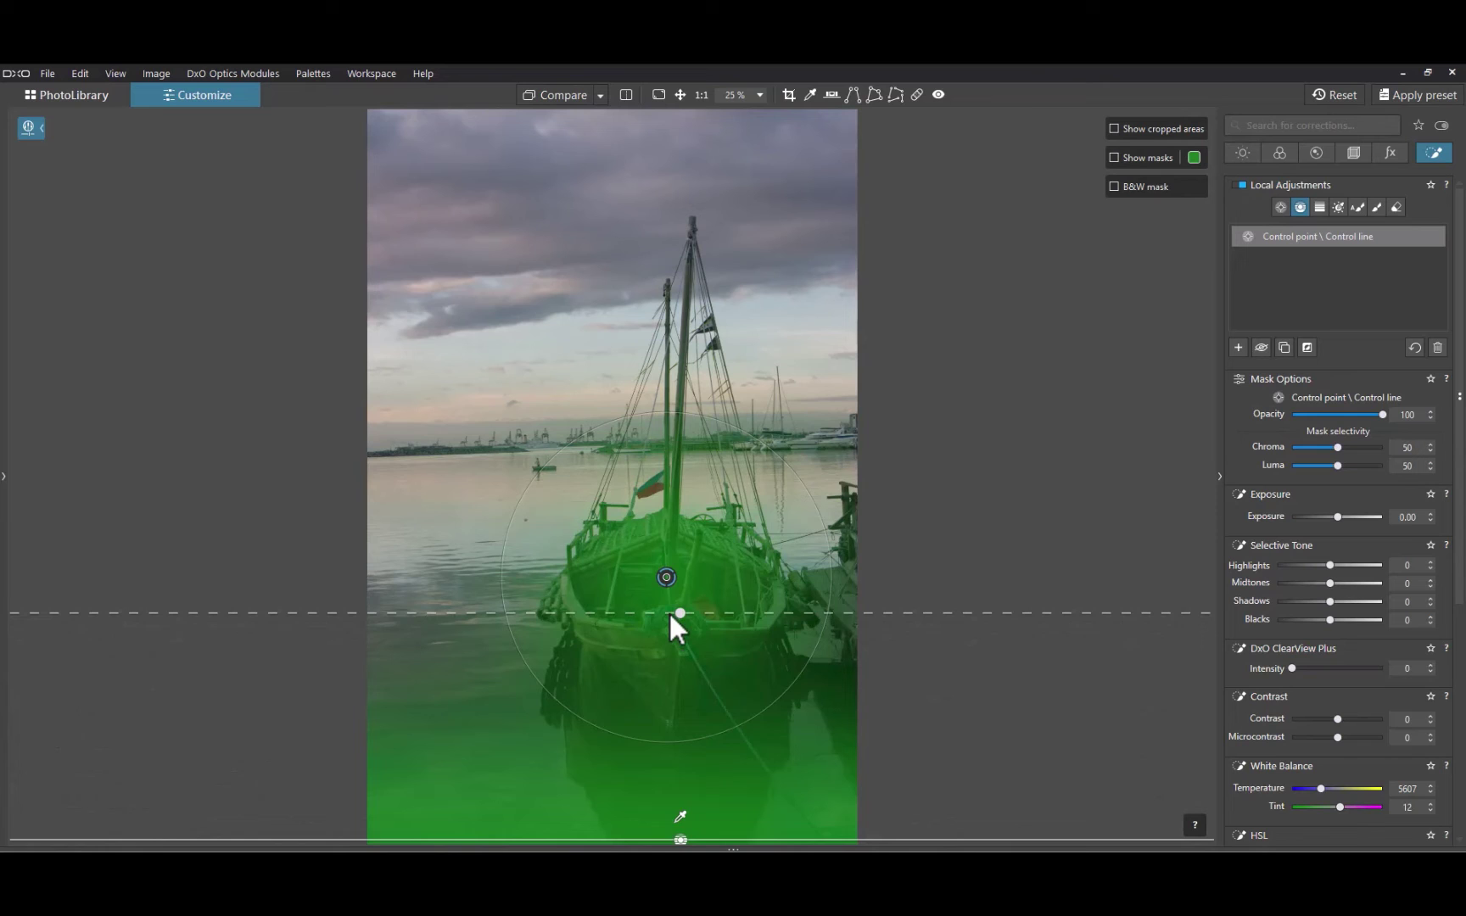
{"action": "left_click_drag", "start_coordinate": [598, 216], "coordinate": [594, 297]}
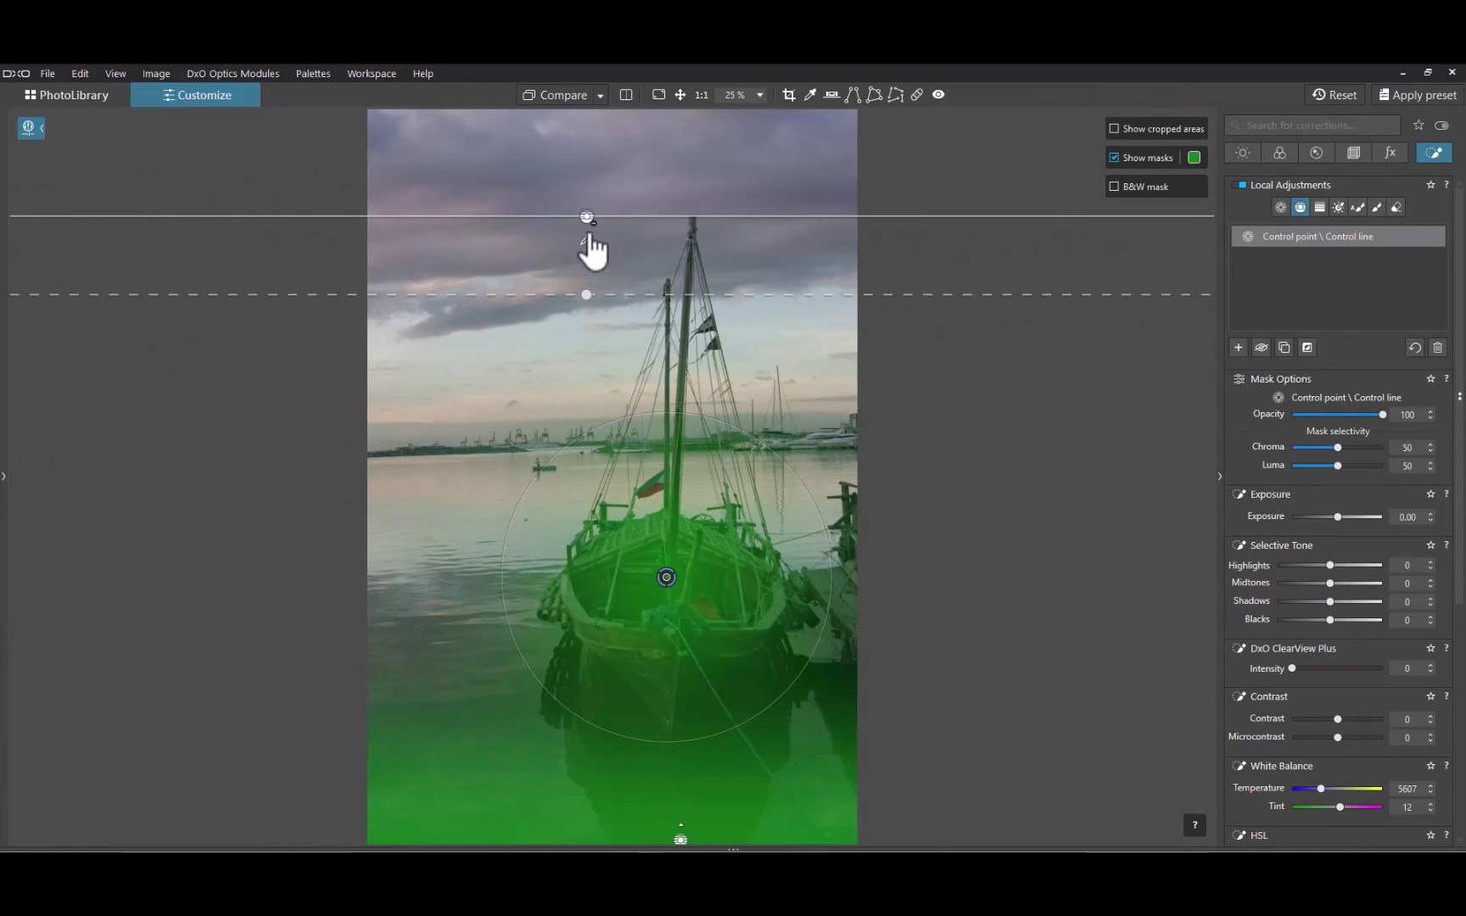
{"action": "left_click_drag", "start_coordinate": [592, 222], "coordinate": [588, 429]}
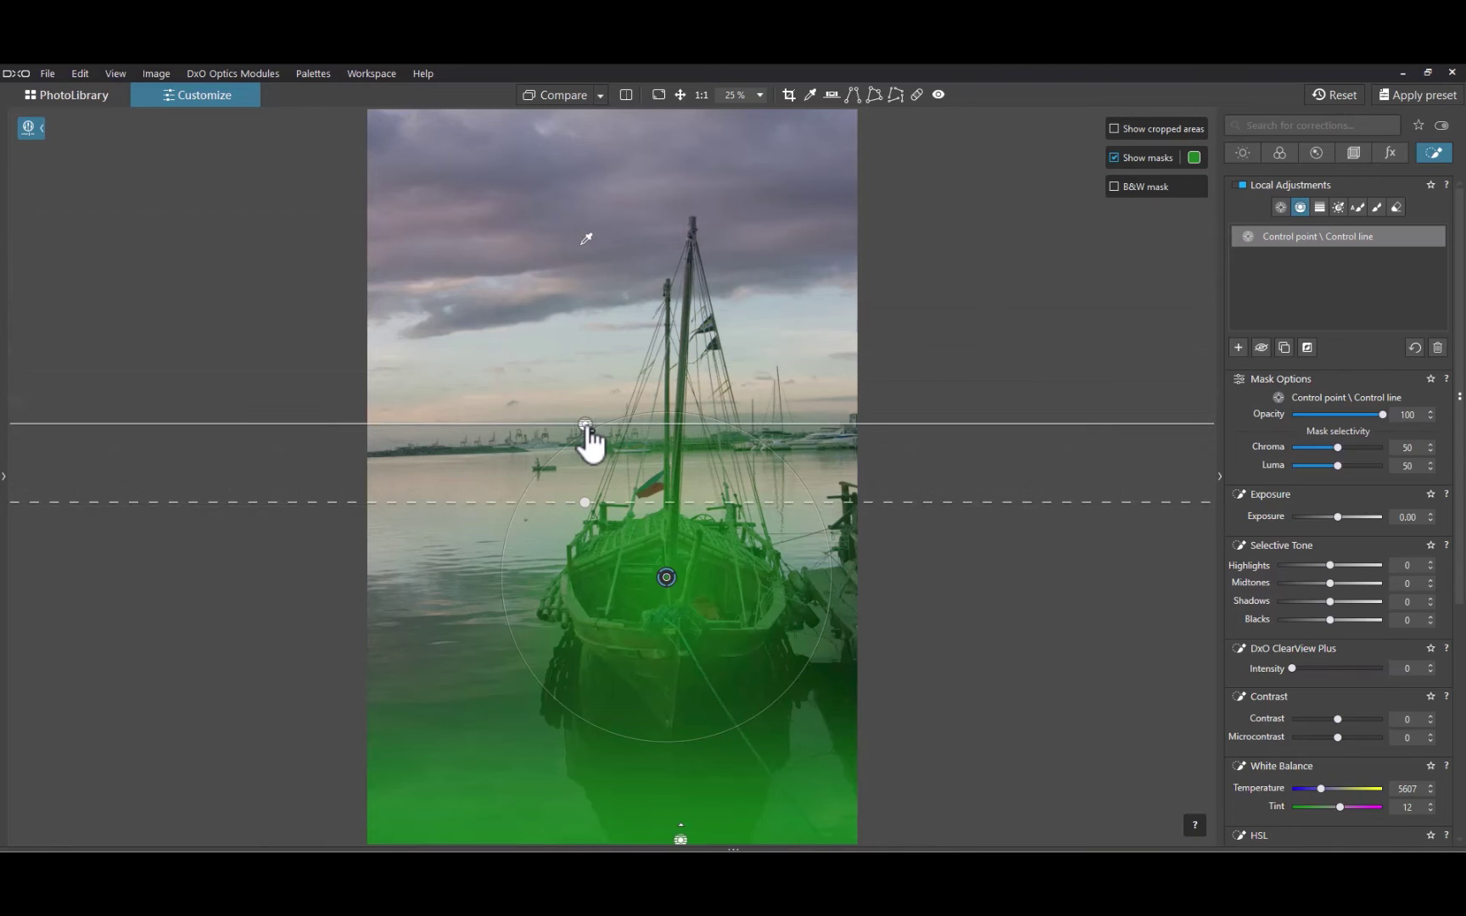
{"action": "left_click", "coordinate": [1114, 157]}
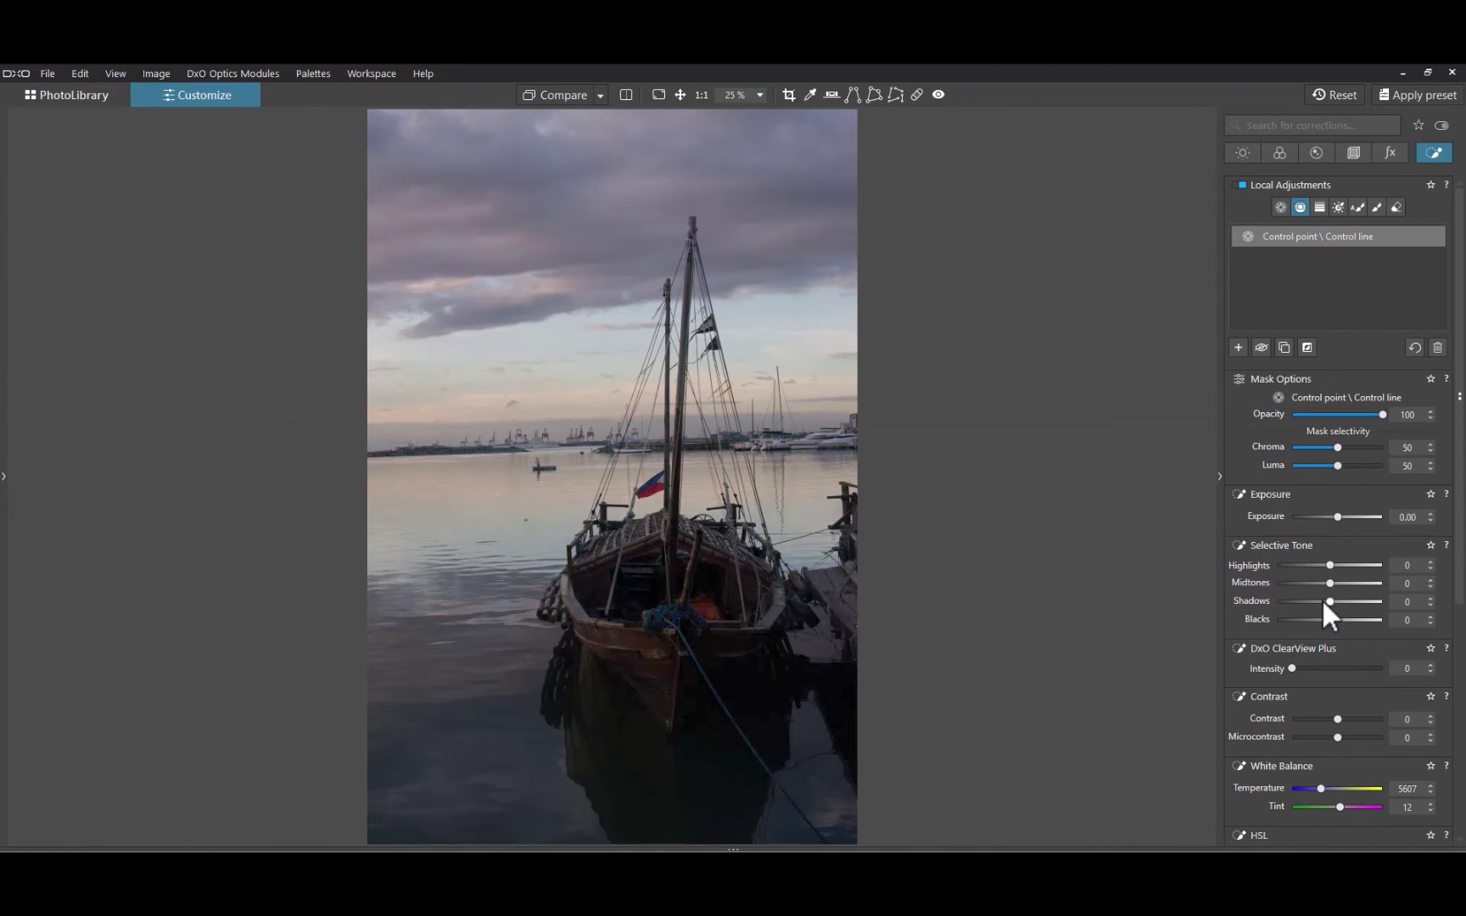
{"action": "left_click_drag", "start_coordinate": [1329, 598], "coordinate": [1340, 595]}
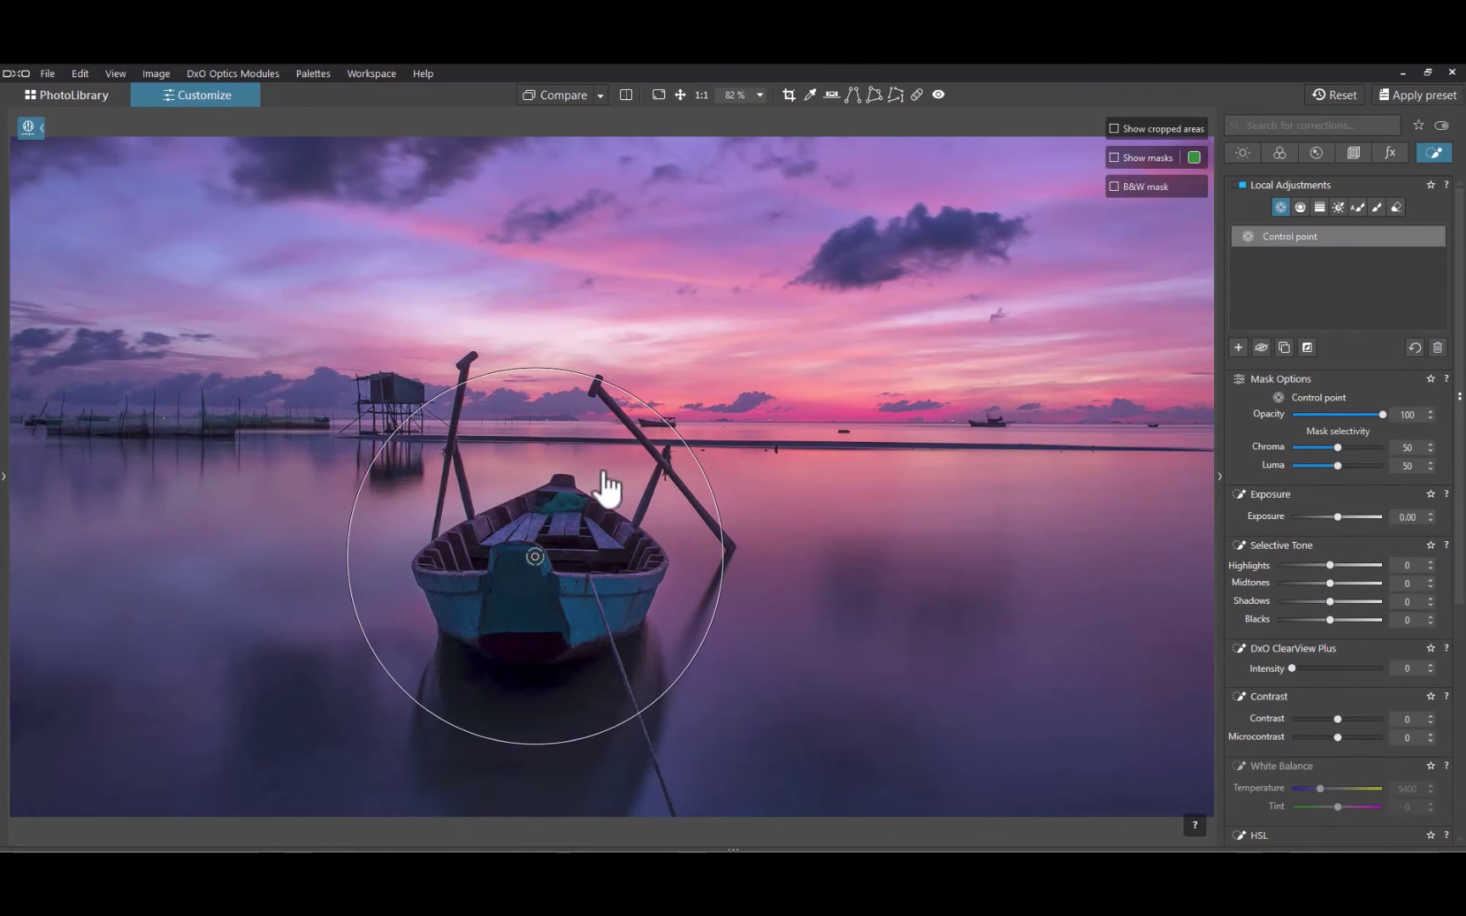
Widen the rowboat's control point and set its Chroma and Luma selectivity to 0
{"action": "left_click_drag", "start_coordinate": [677, 434], "coordinate": [726, 393]}
{"action": "left_click", "coordinate": [1165, 161]}
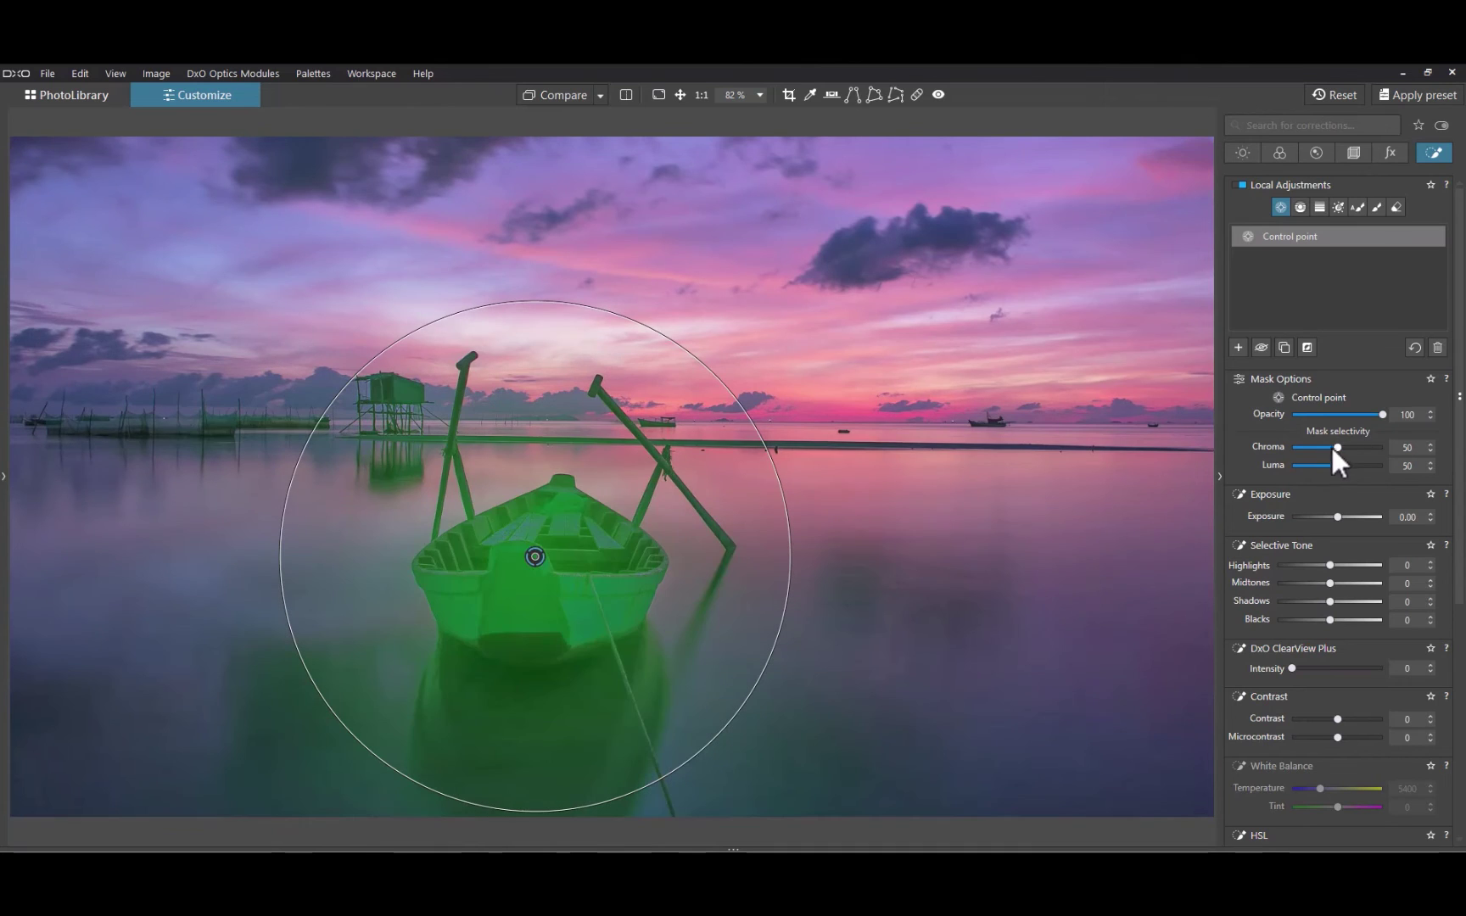
{"action": "left_click_drag", "start_coordinate": [1337, 447], "coordinate": [1292, 466]}
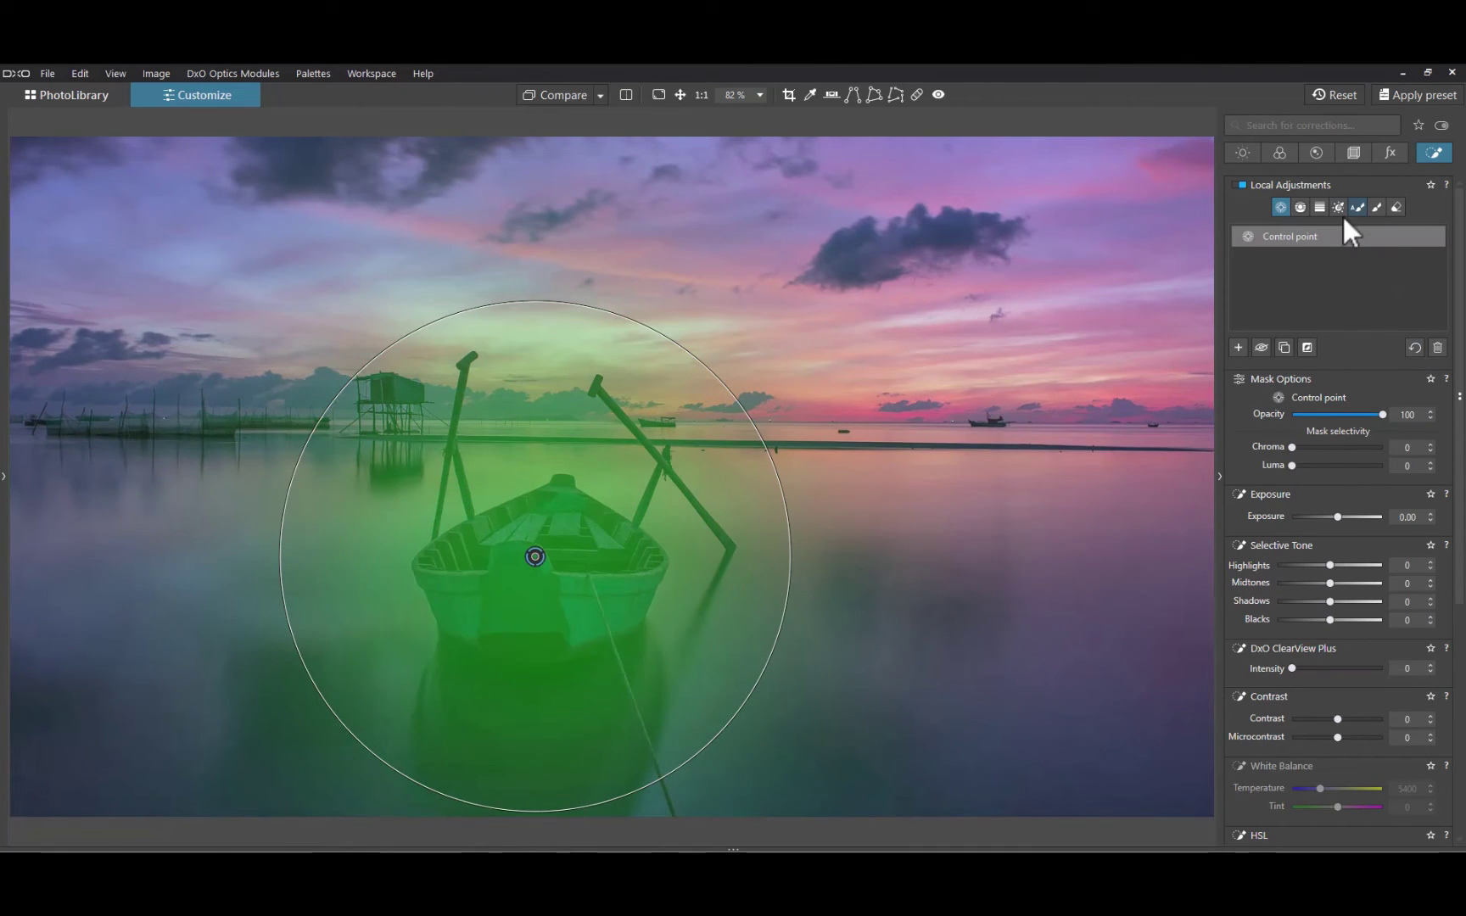
Invert the mask, lower Exposure everywhere but the boat, and try Blur before returning it to 0
{"action": "right_click", "coordinate": [1300, 237]}
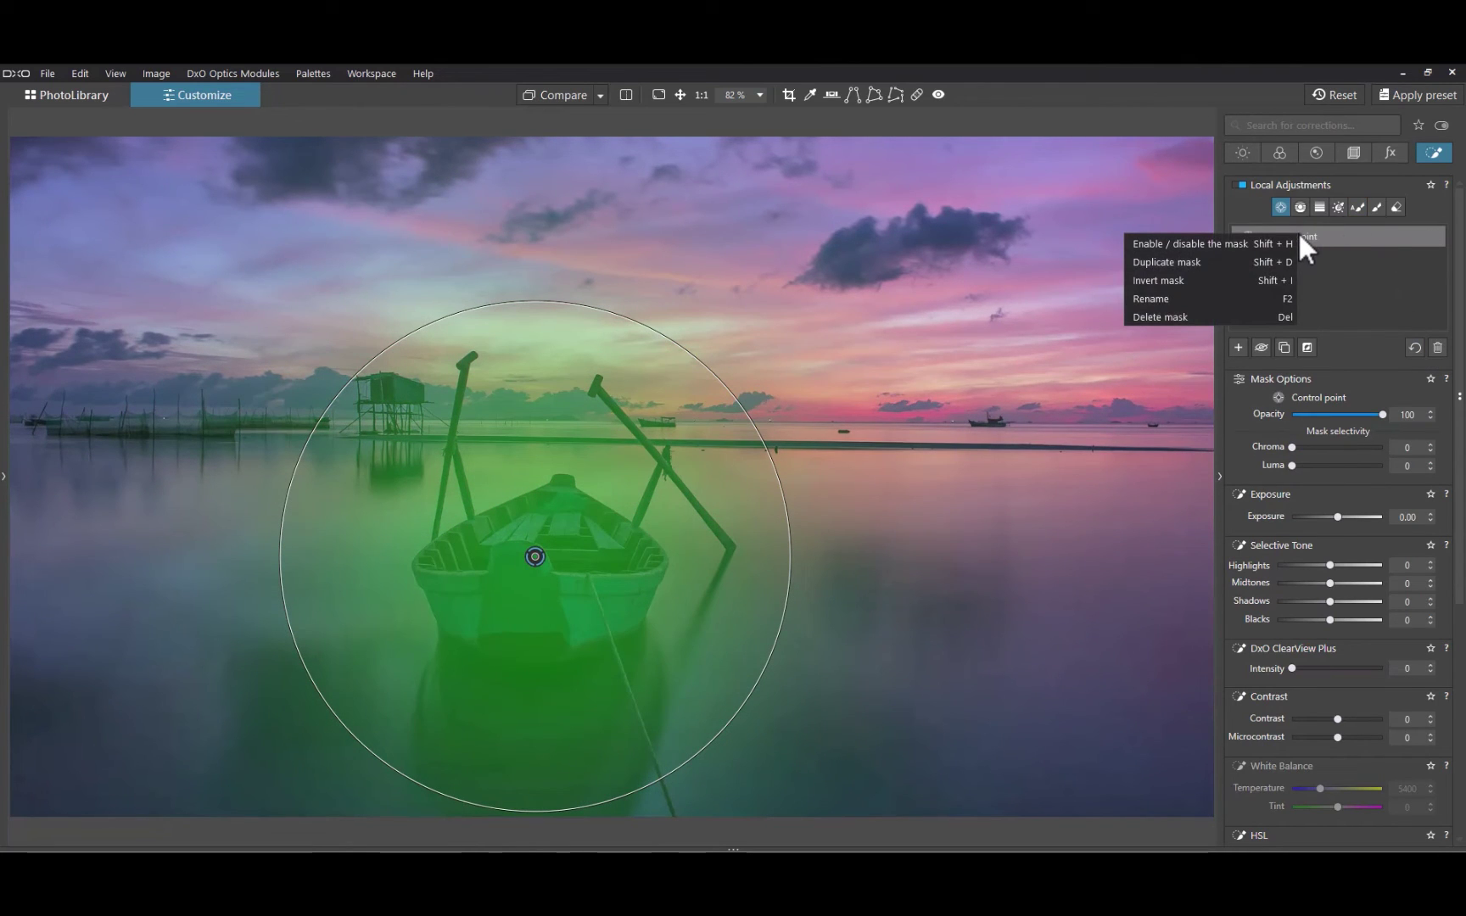
{"action": "left_click", "coordinate": [1236, 281]}
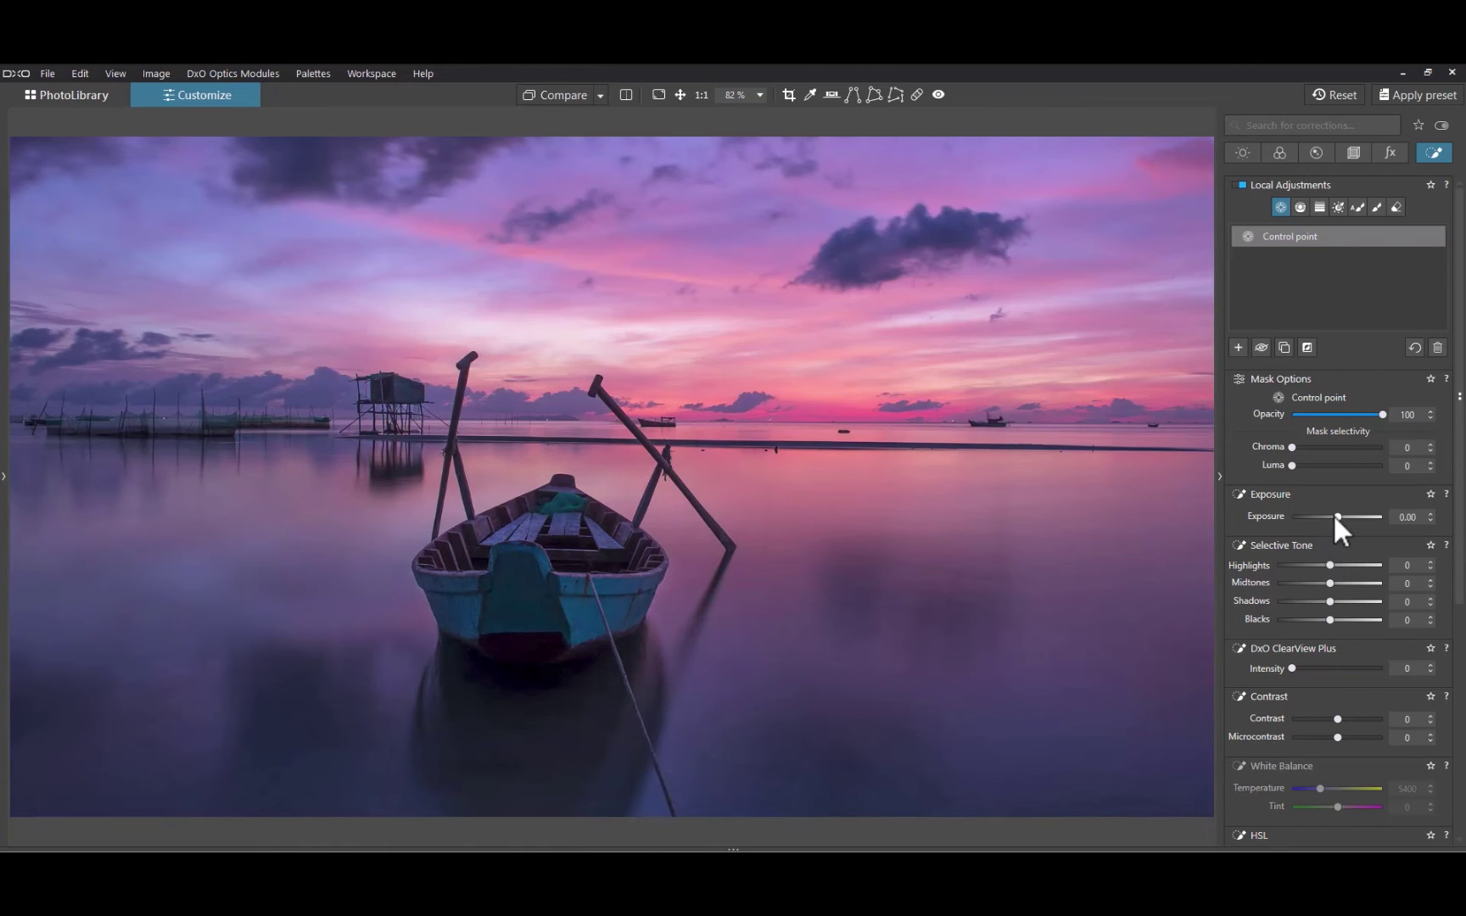
{"action": "left_click_drag", "start_coordinate": [1336, 516], "coordinate": [1322, 523]}
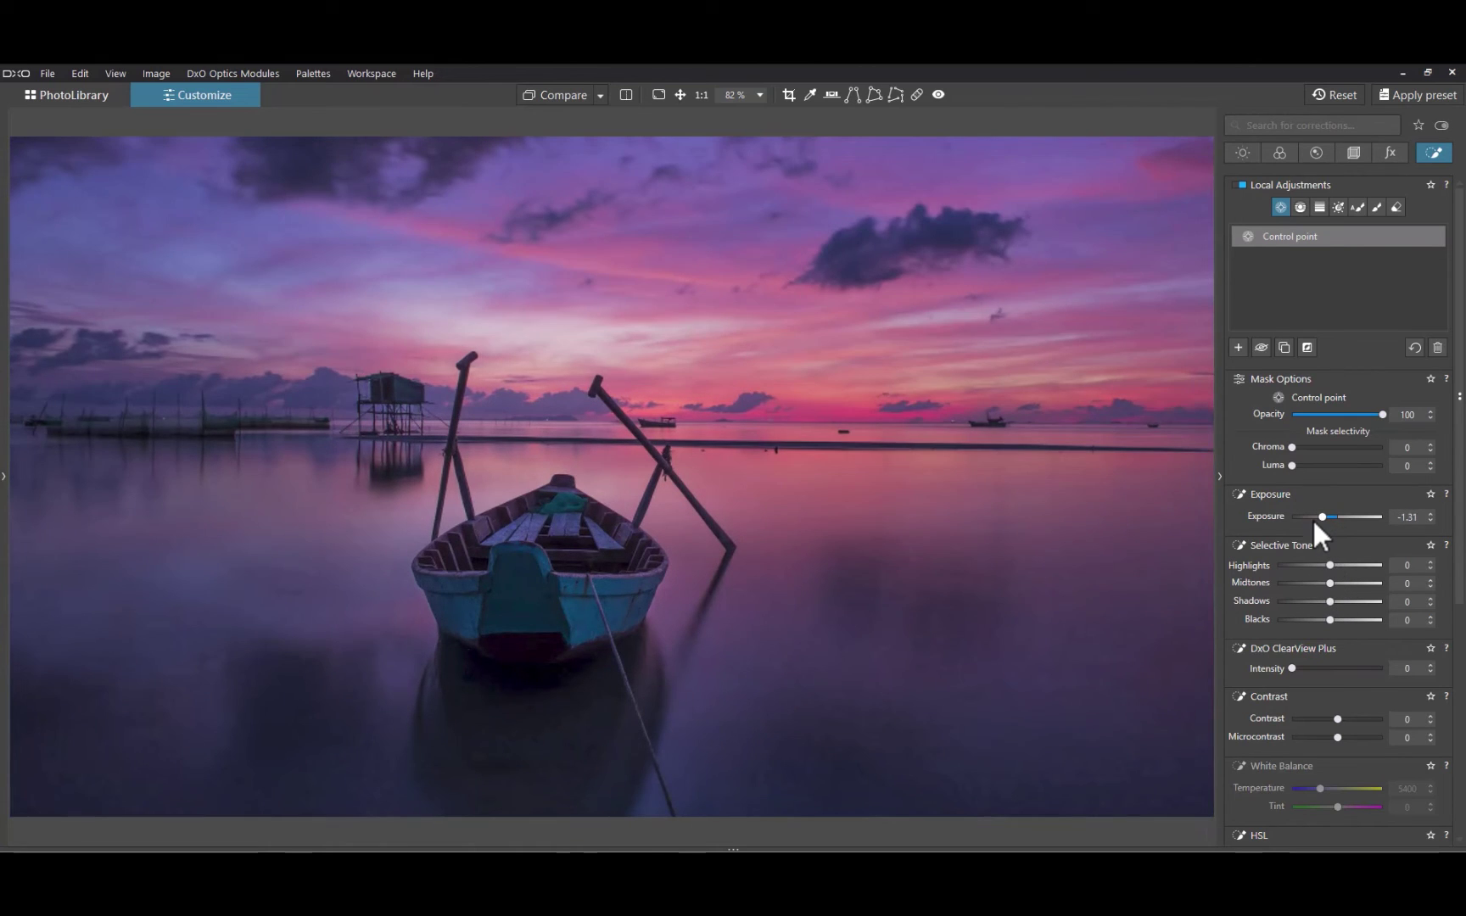
{"action": "scroll", "coordinate": [1306, 661], "scroll_direction": "down", "scroll_amount": 5}
{"action": "left_click_drag", "start_coordinate": [1291, 825], "coordinate": [1335, 821]}
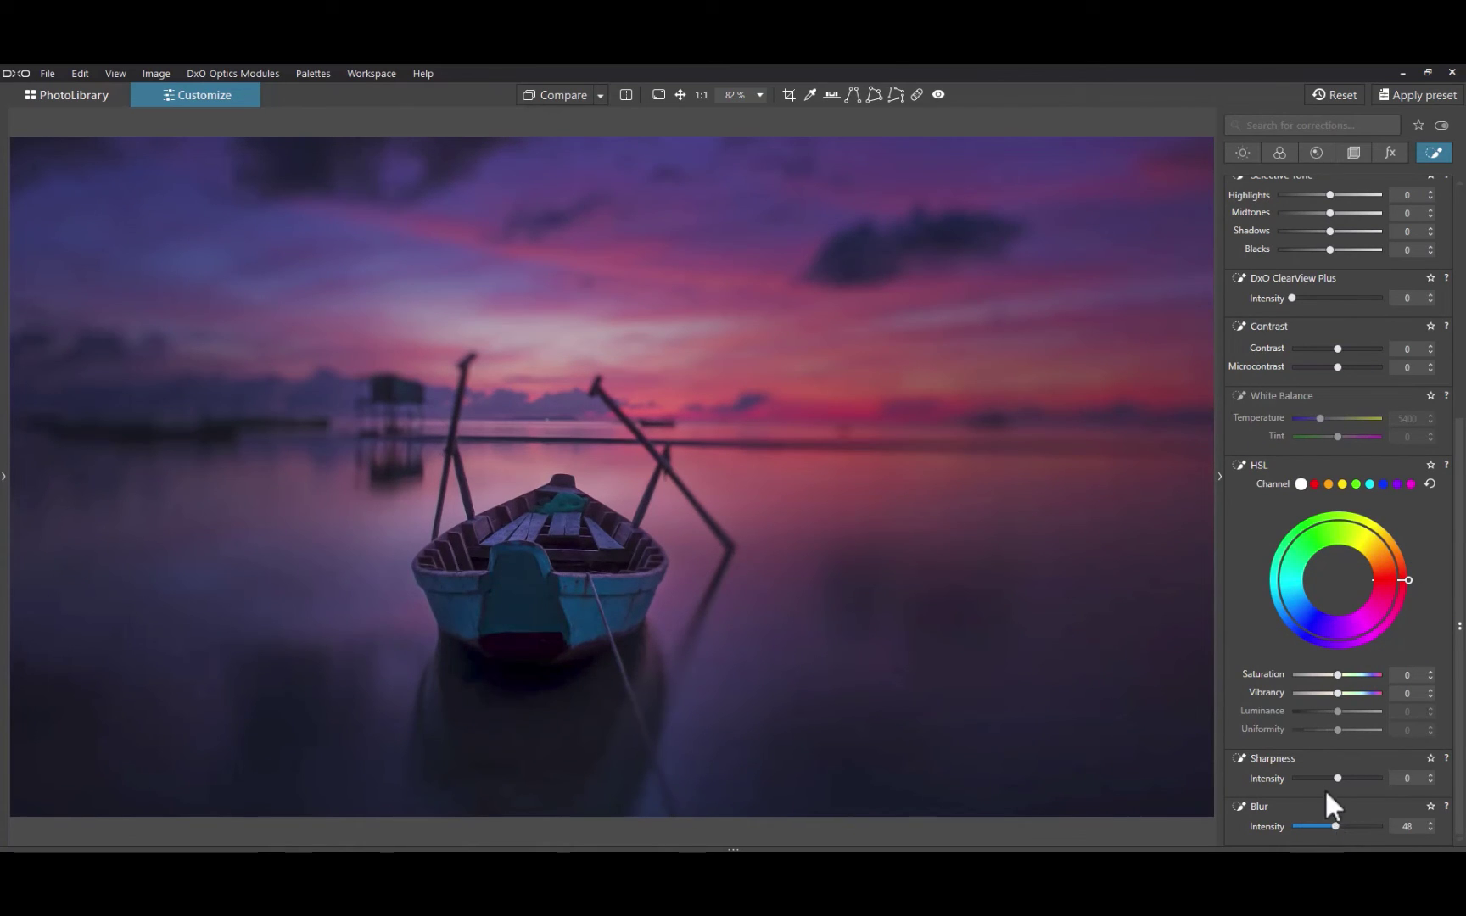
{"action": "left_click_drag", "start_coordinate": [1333, 826], "coordinate": [1289, 825]}
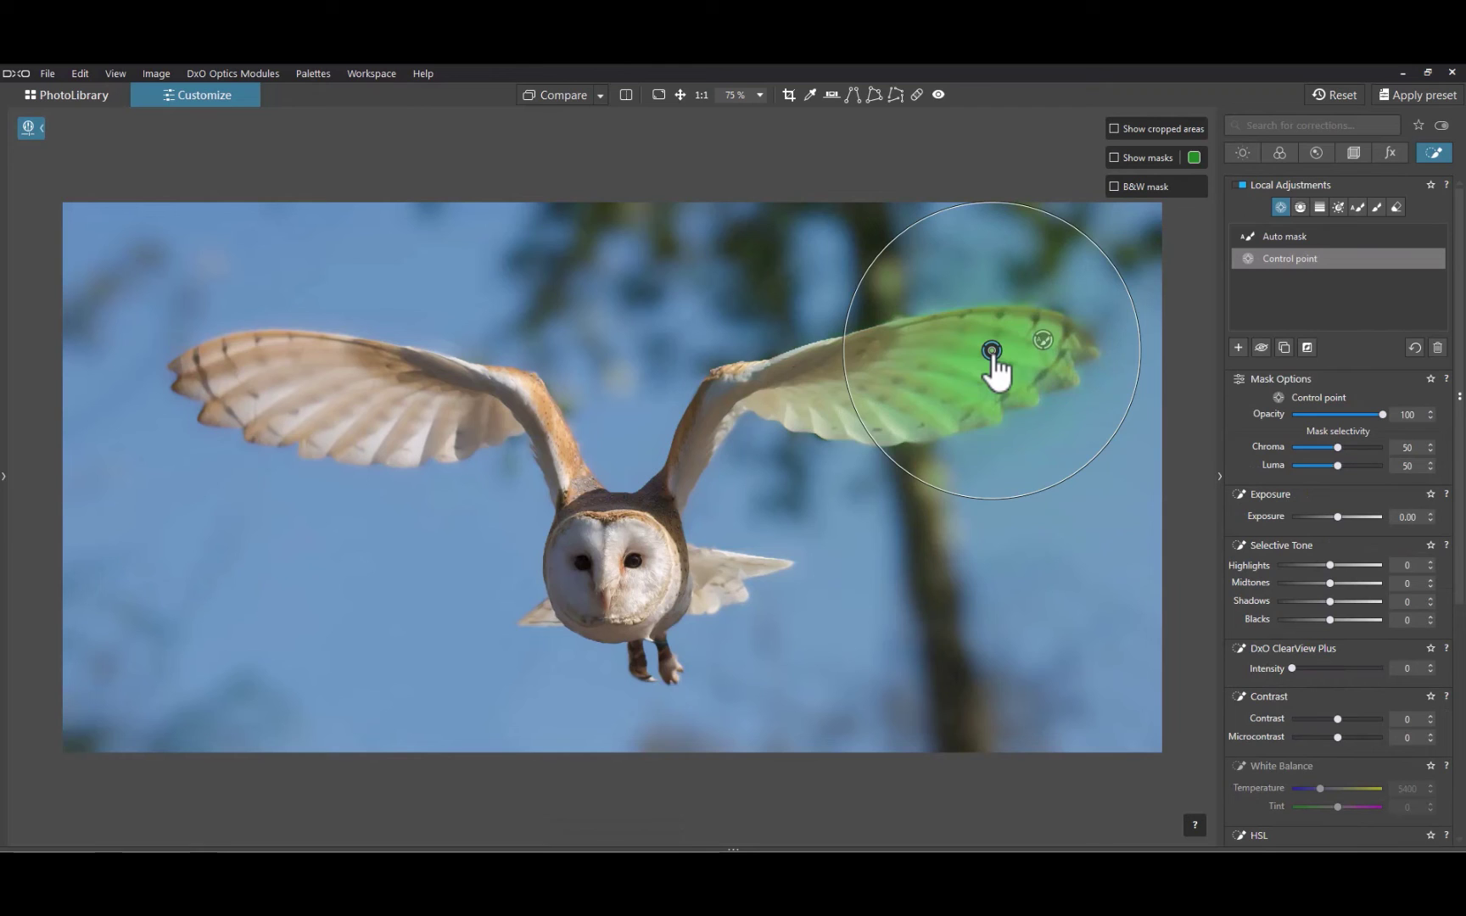
Show masks and add six control points along the owl's right wing, left wing and face
{"action": "left_click", "coordinate": [1115, 157]}
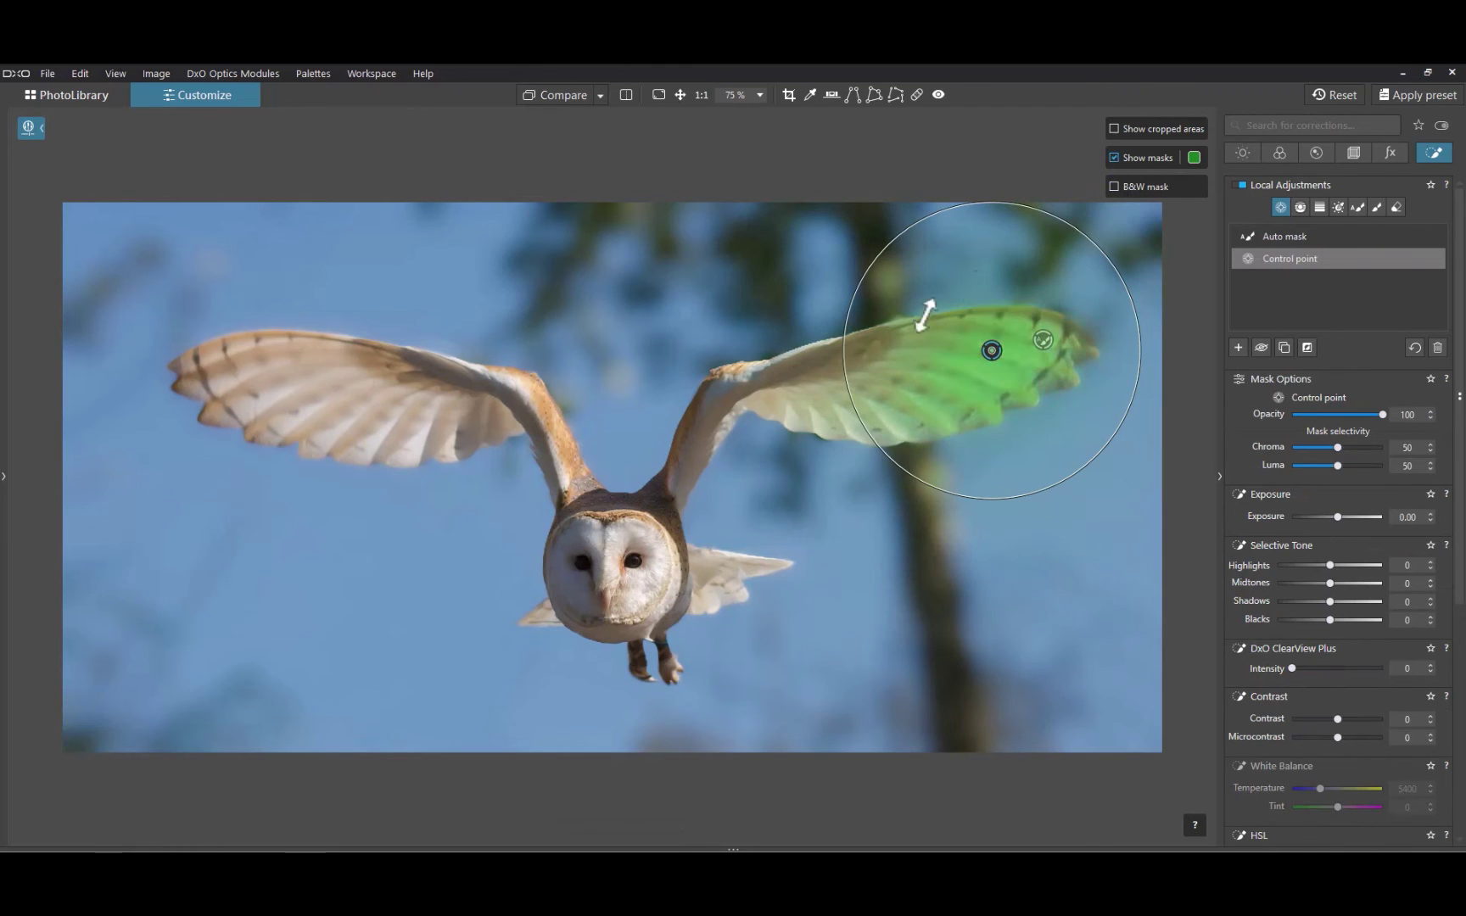
{"action": "left_click", "coordinate": [841, 385]}
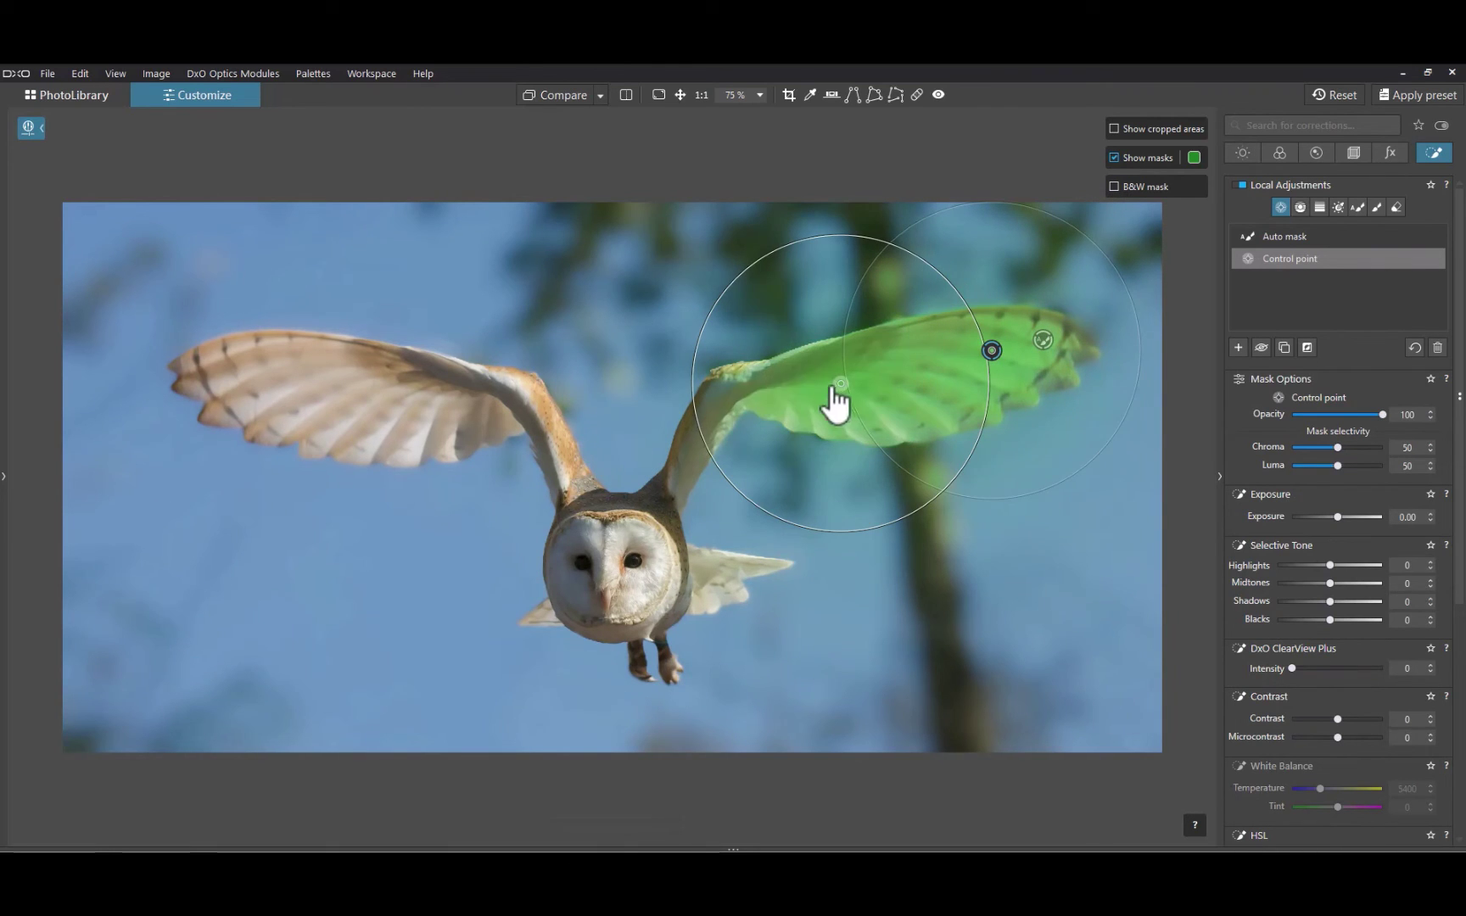
{"action": "left_click", "coordinate": [684, 458]}
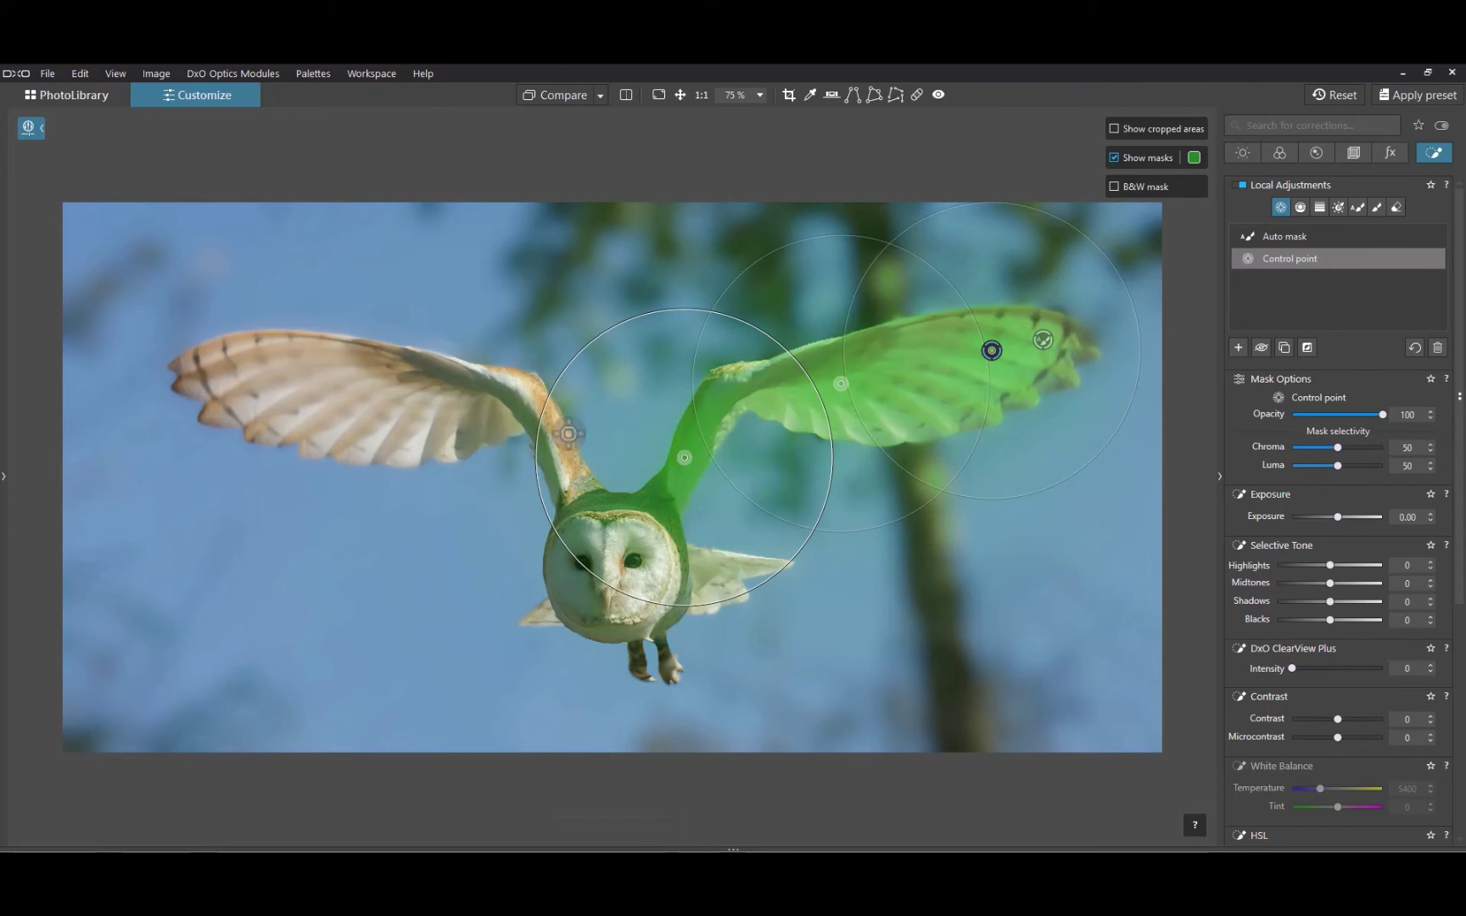
{"action": "left_click", "coordinate": [452, 406]}
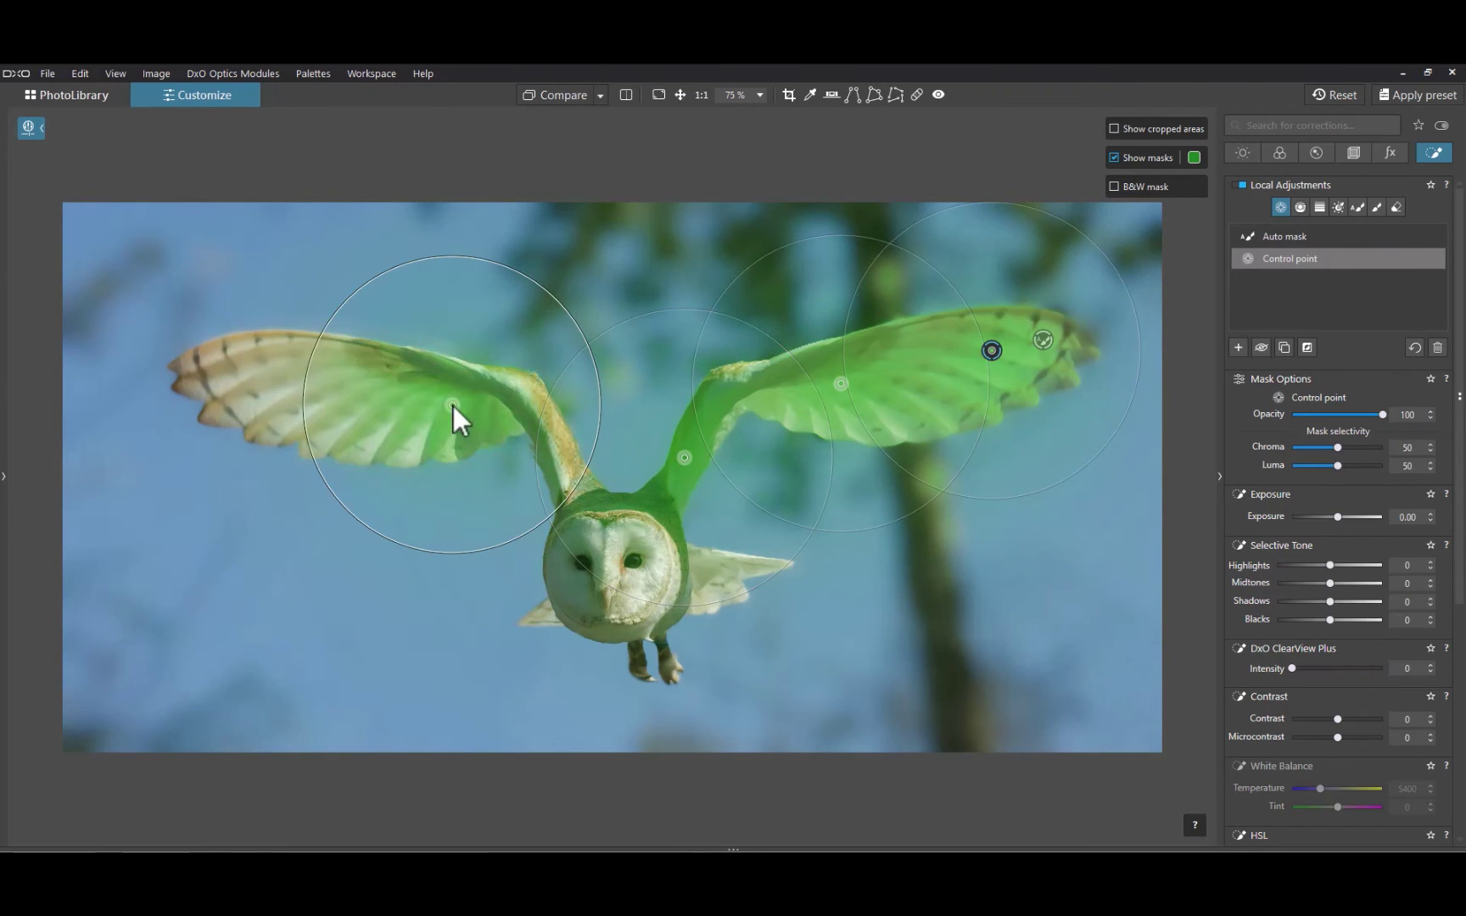
{"action": "left_click", "coordinate": [280, 385]}
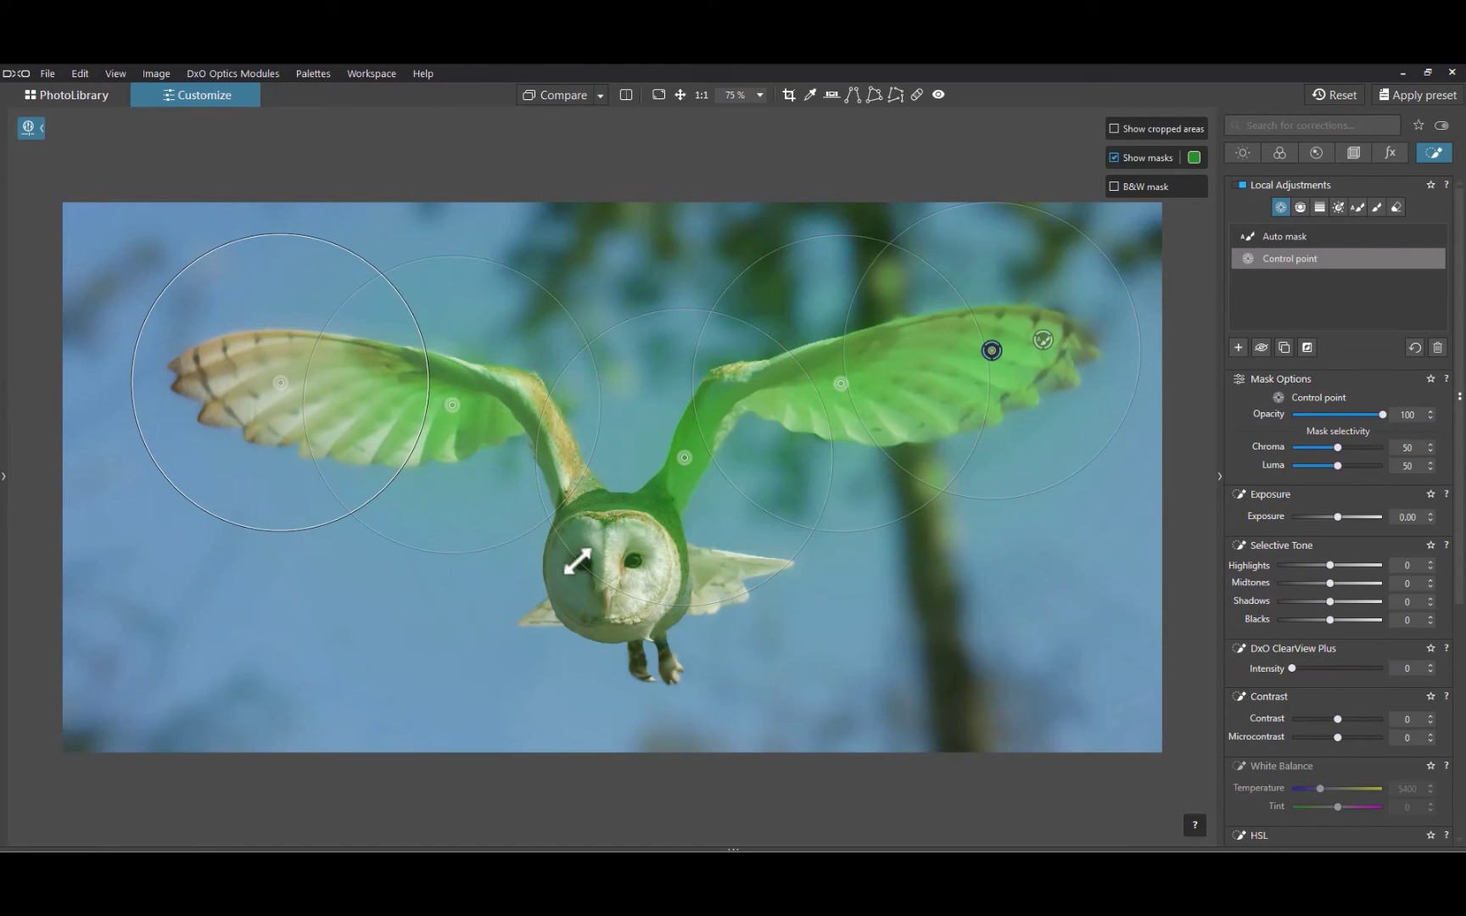
{"action": "left_click", "coordinate": [631, 565]}
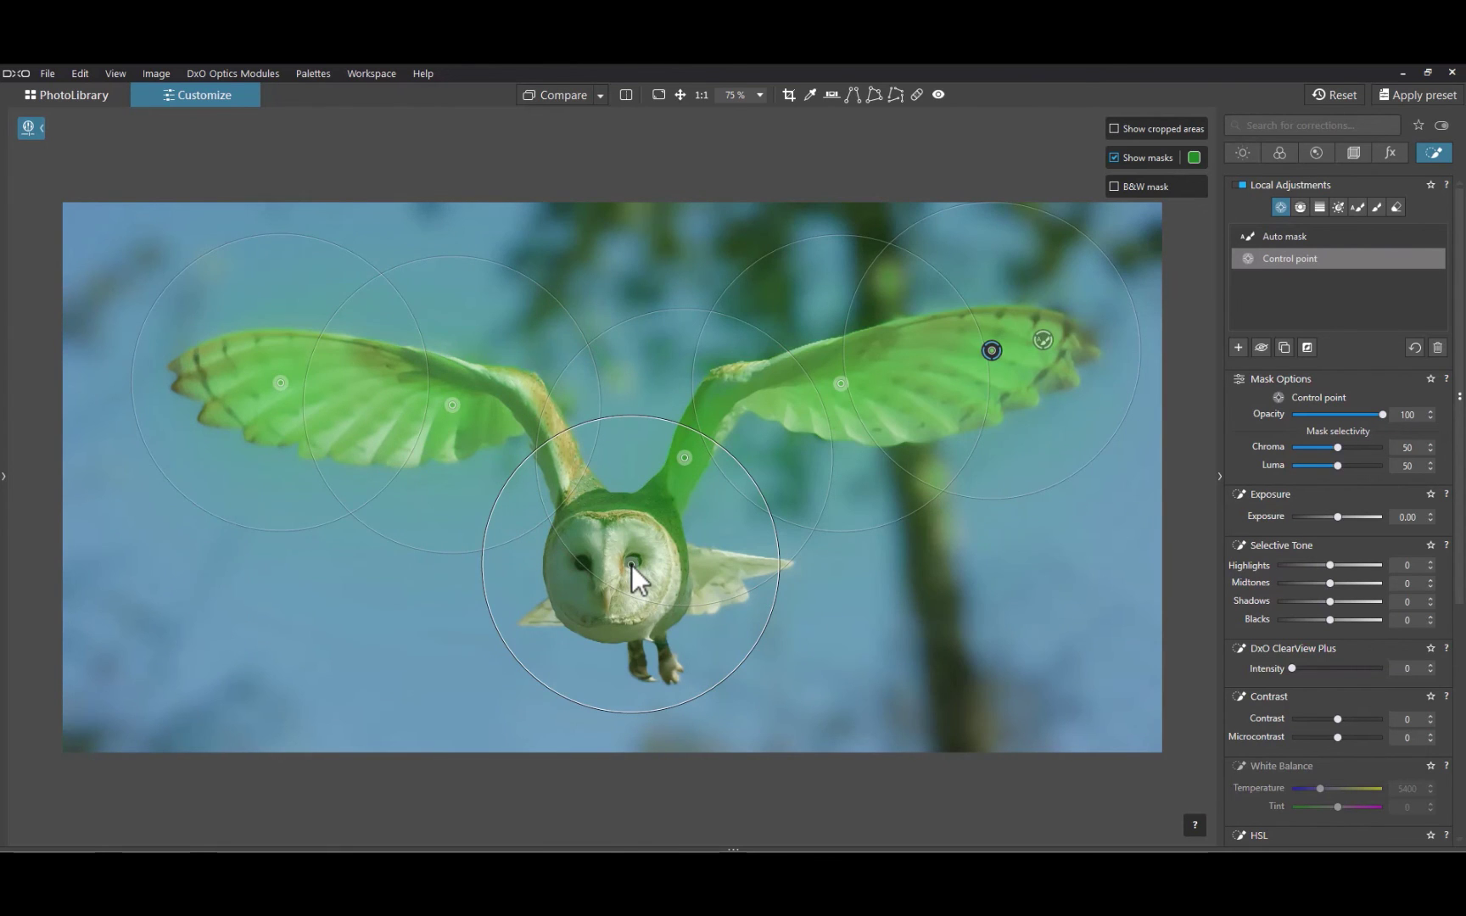
{"action": "left_click", "coordinate": [699, 573]}
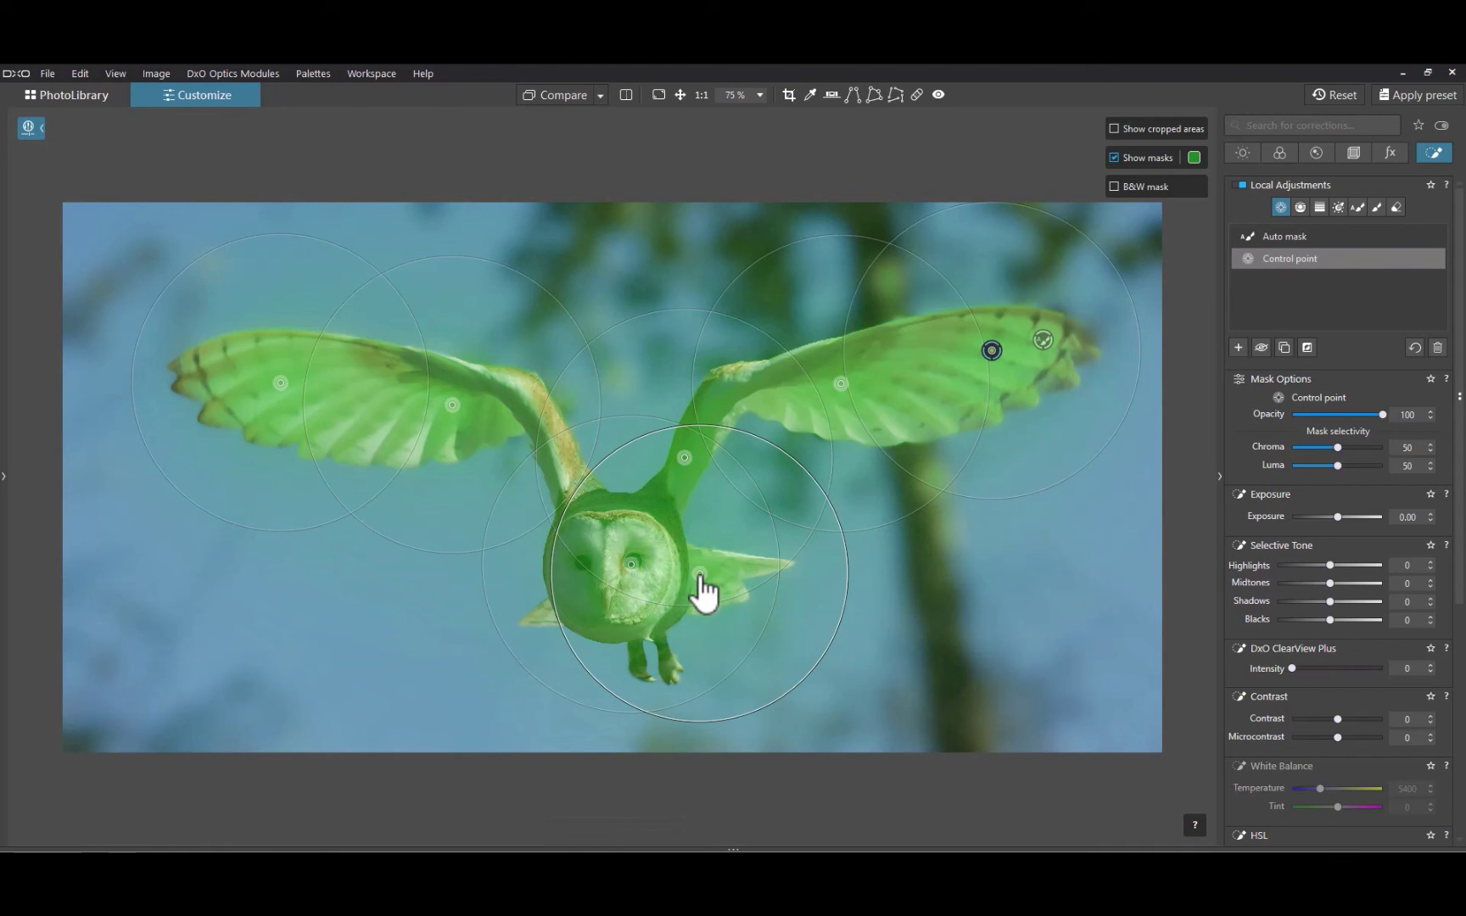
Switch to B&W mask view and set mask selectivity to Chroma 61 and Luma 55
{"action": "left_click", "coordinate": [1113, 188]}
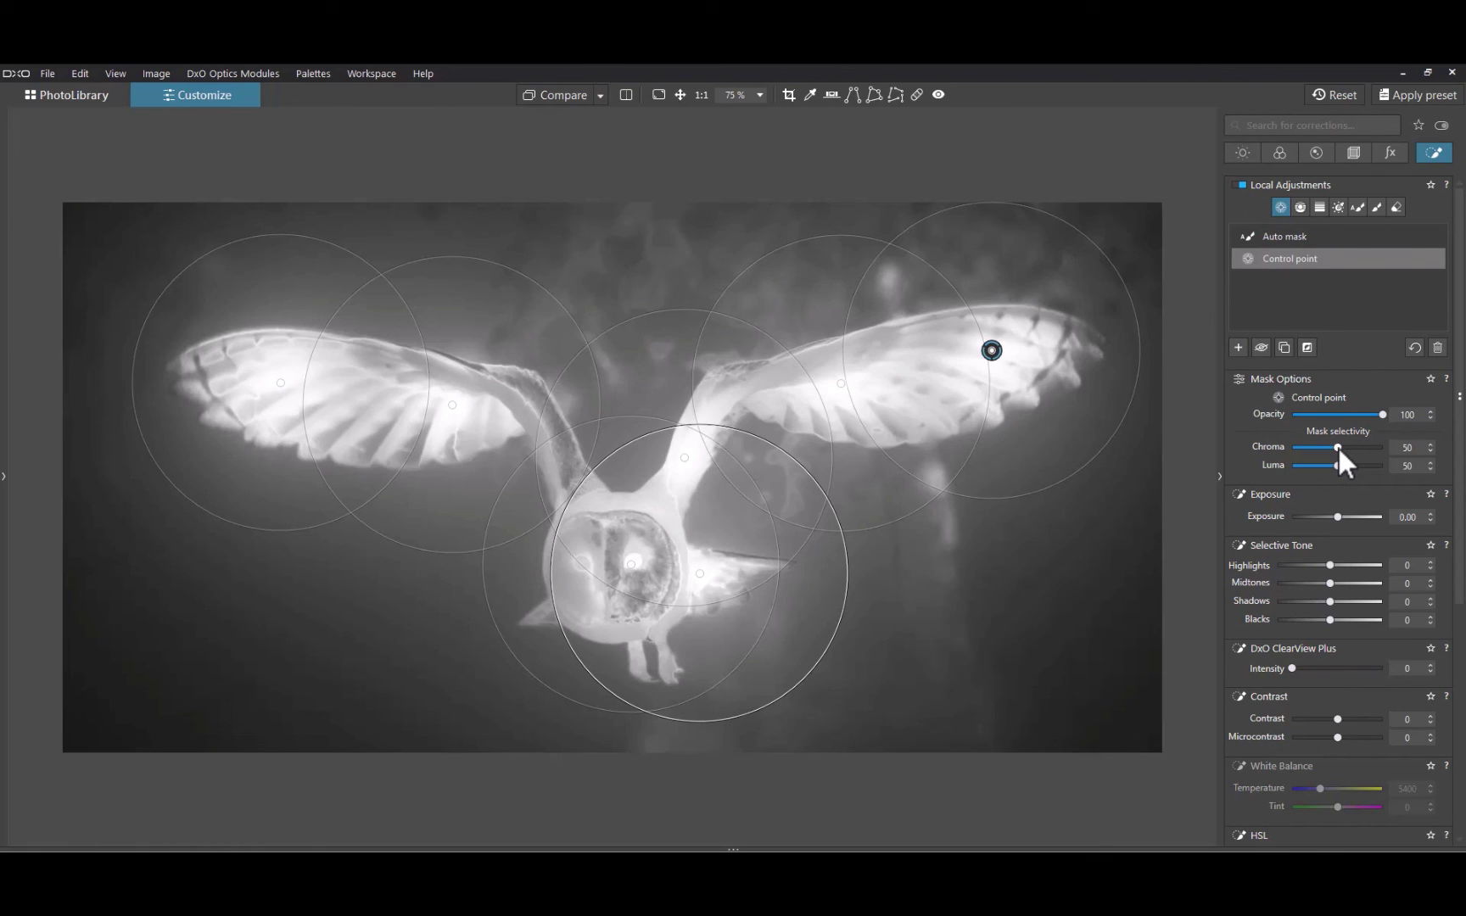
{"action": "left_click_drag", "start_coordinate": [1338, 445], "coordinate": [1358, 464]}
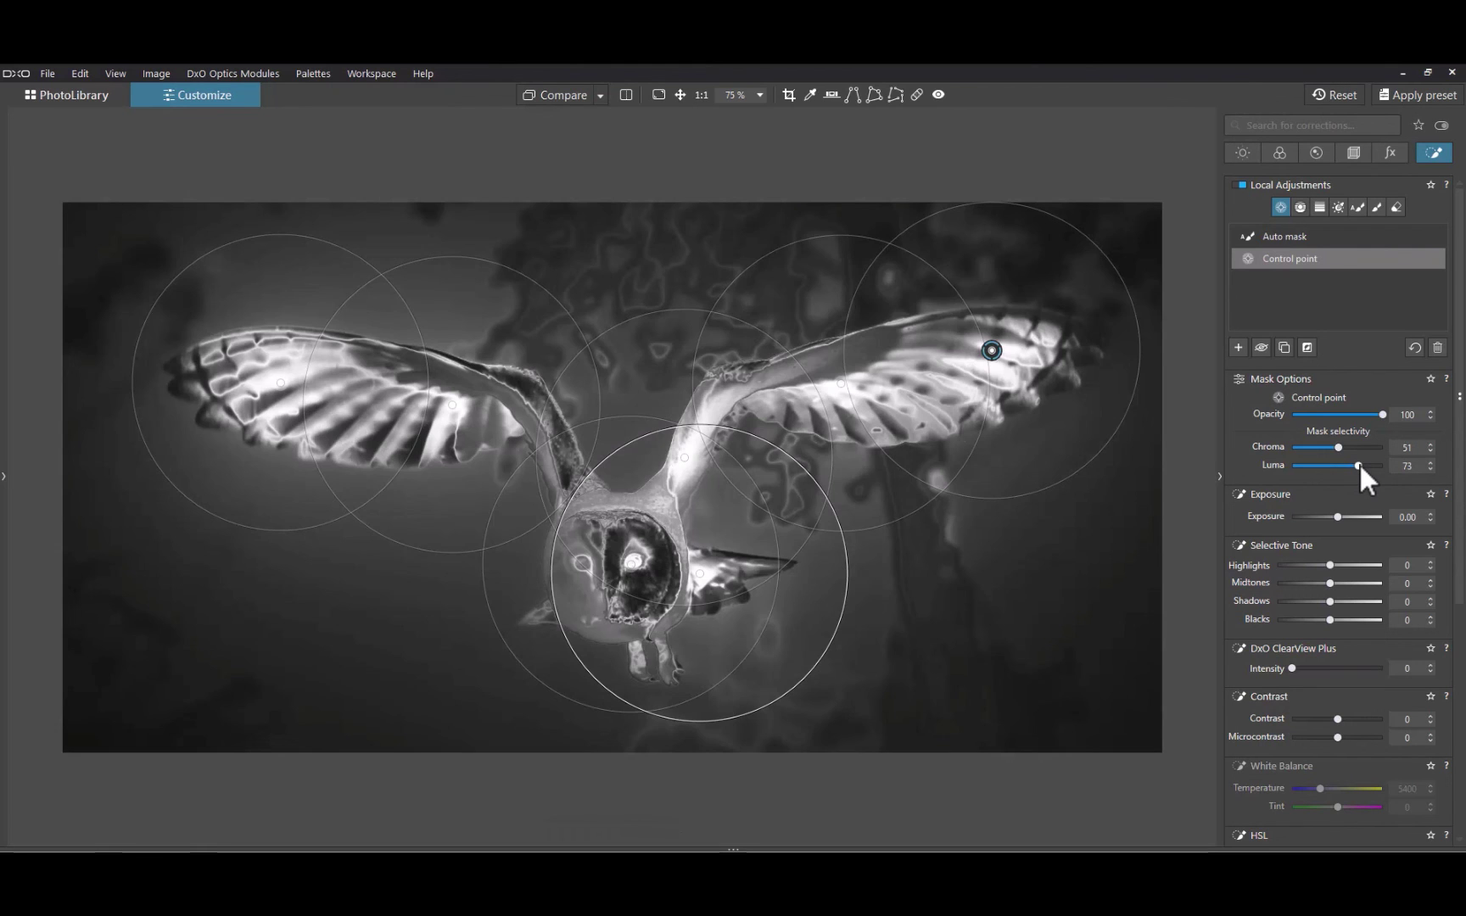
{"action": "left_click_drag", "start_coordinate": [1359, 464], "coordinate": [1342, 465]}
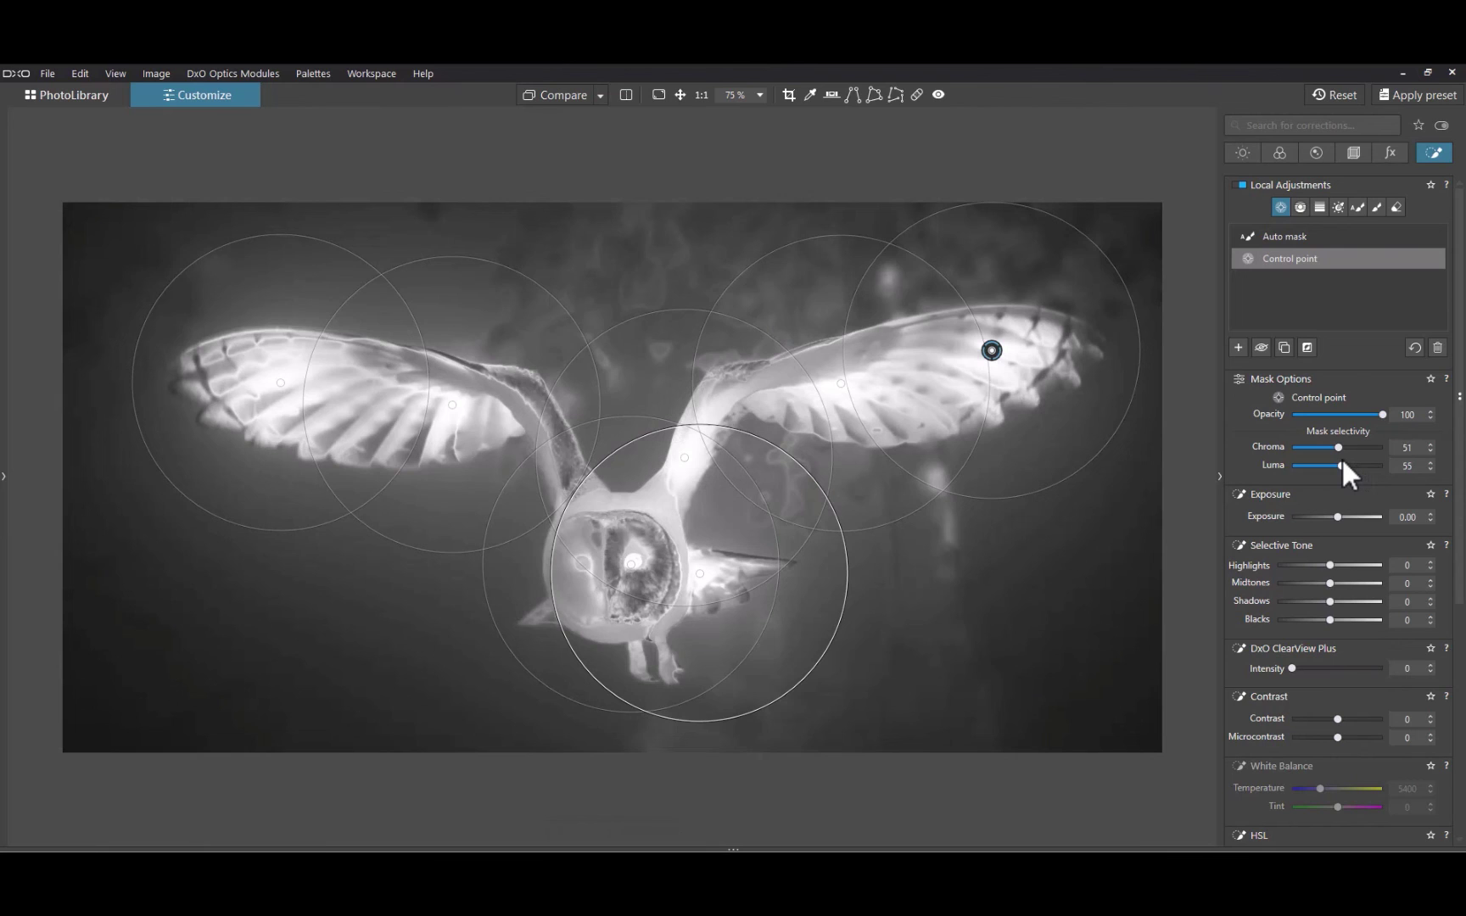
{"action": "left_click_drag", "start_coordinate": [1340, 448], "coordinate": [1347, 448]}
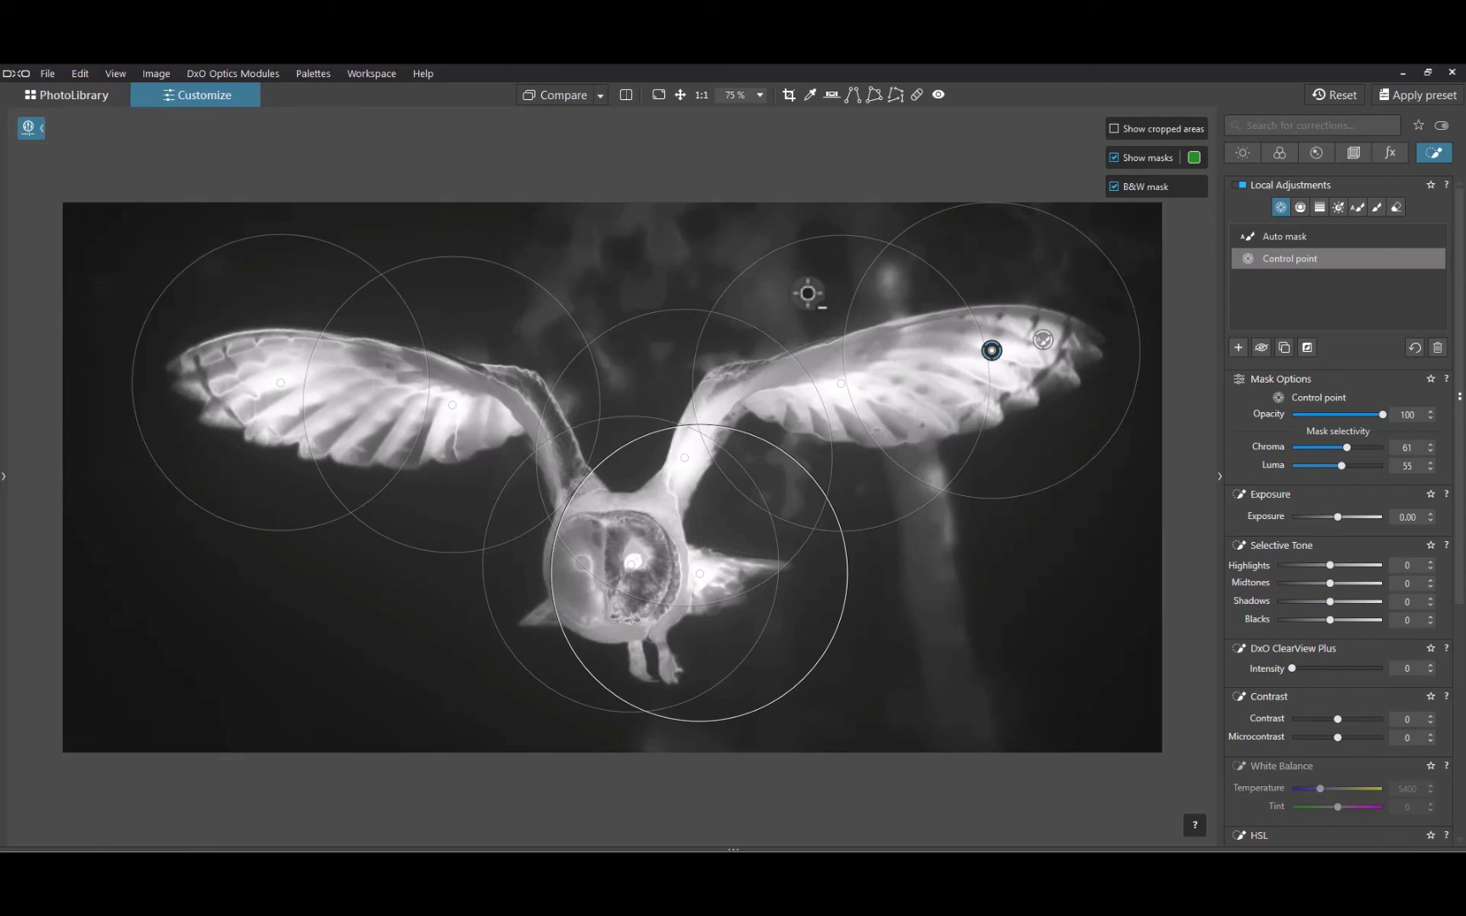
Place six background control points above, between, below and beside the wings, resizing two circles
{"action": "left_click", "coordinate": [806, 300]}
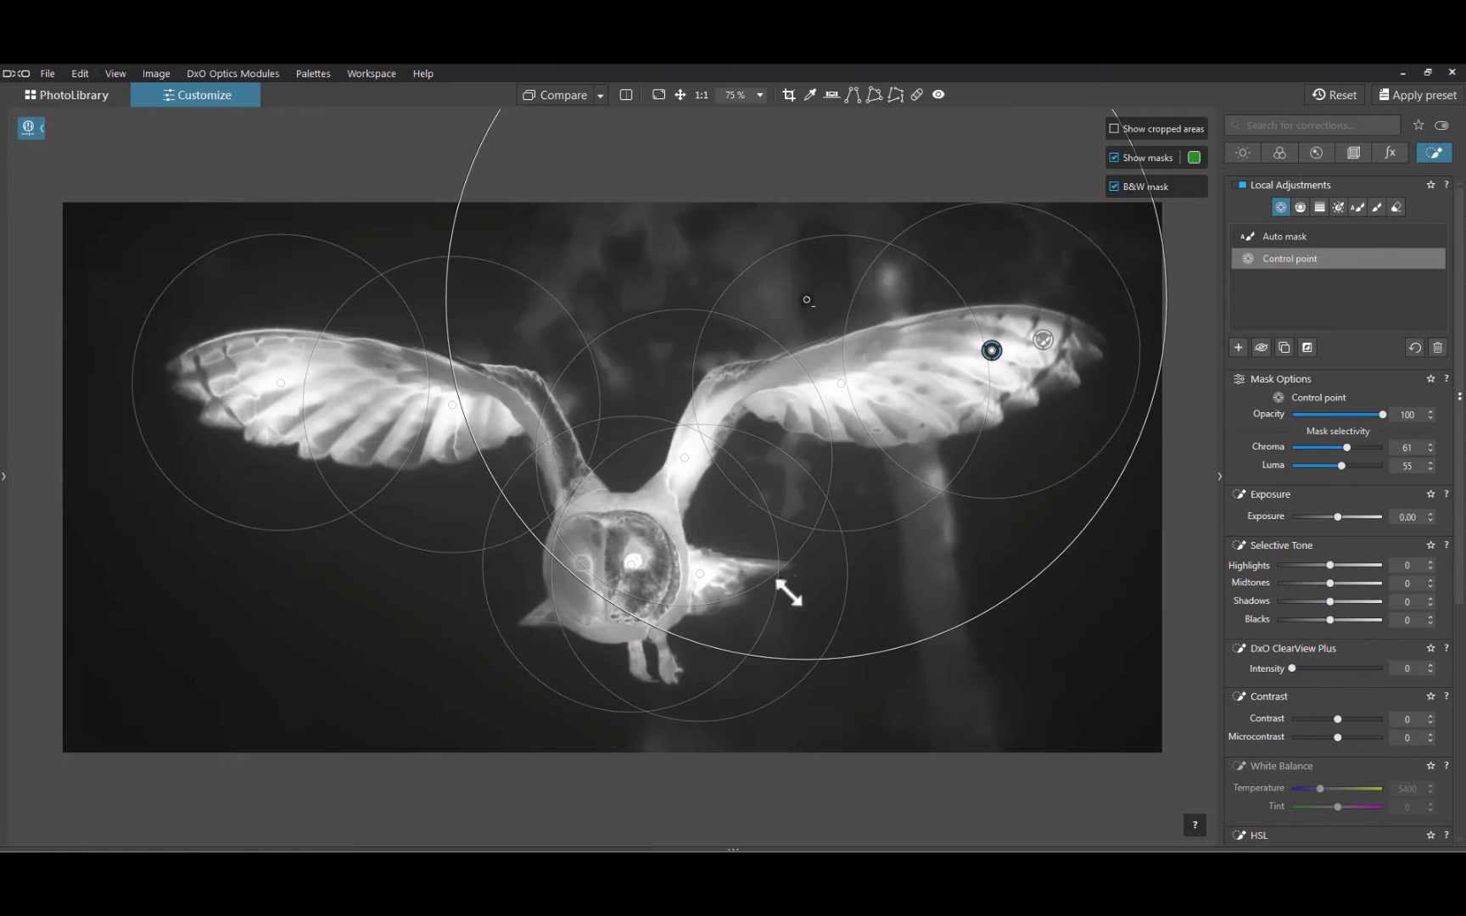
{"action": "left_click_drag", "start_coordinate": [787, 658], "coordinate": [805, 386]}
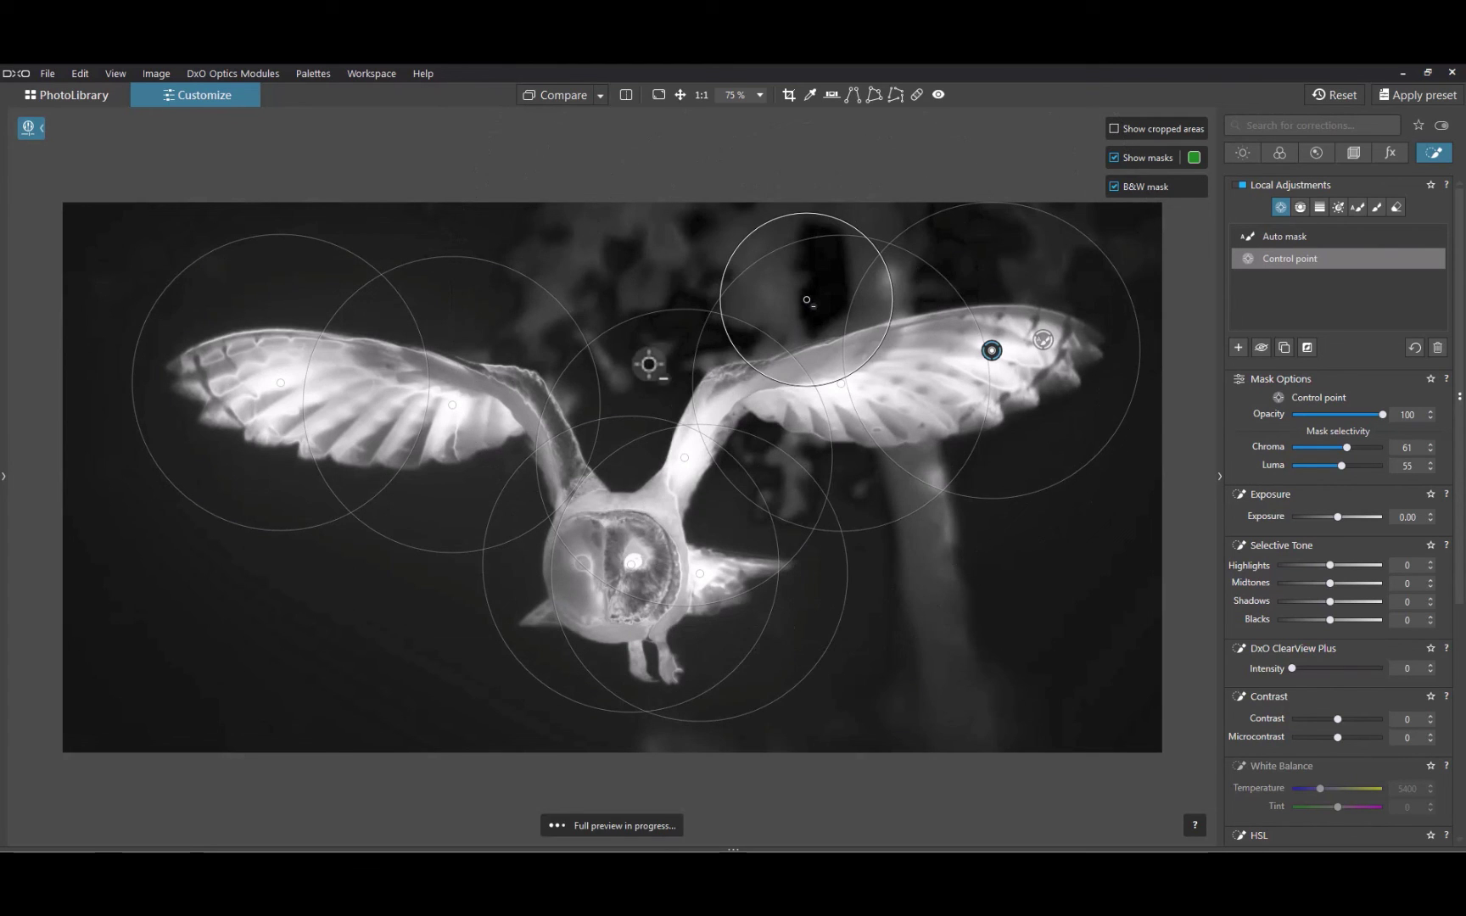
{"action": "left_click", "coordinate": [612, 374]}
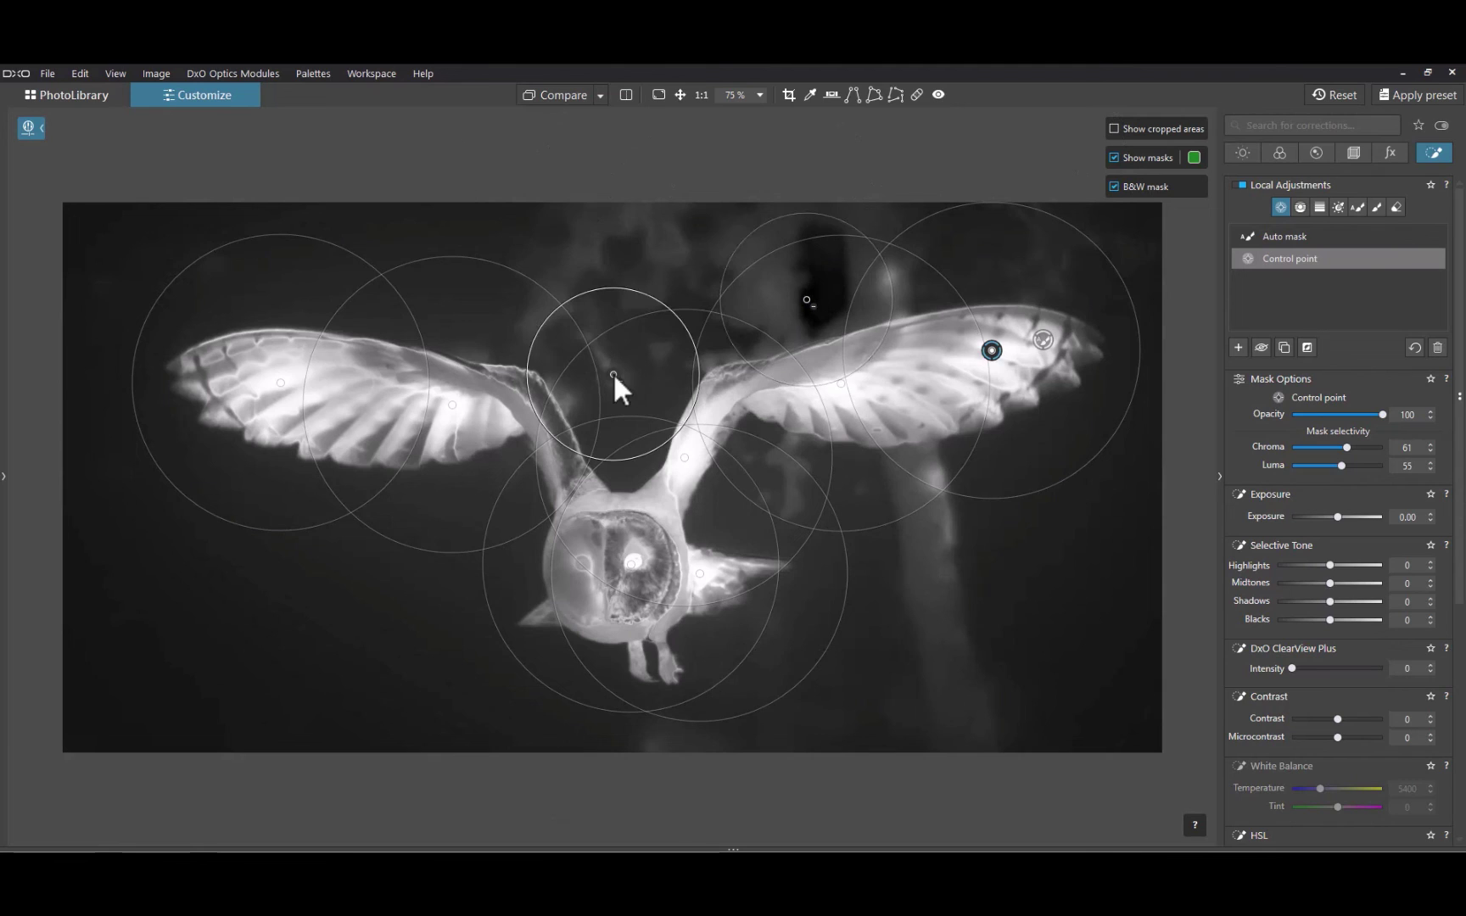
{"action": "left_click", "coordinate": [467, 312]}
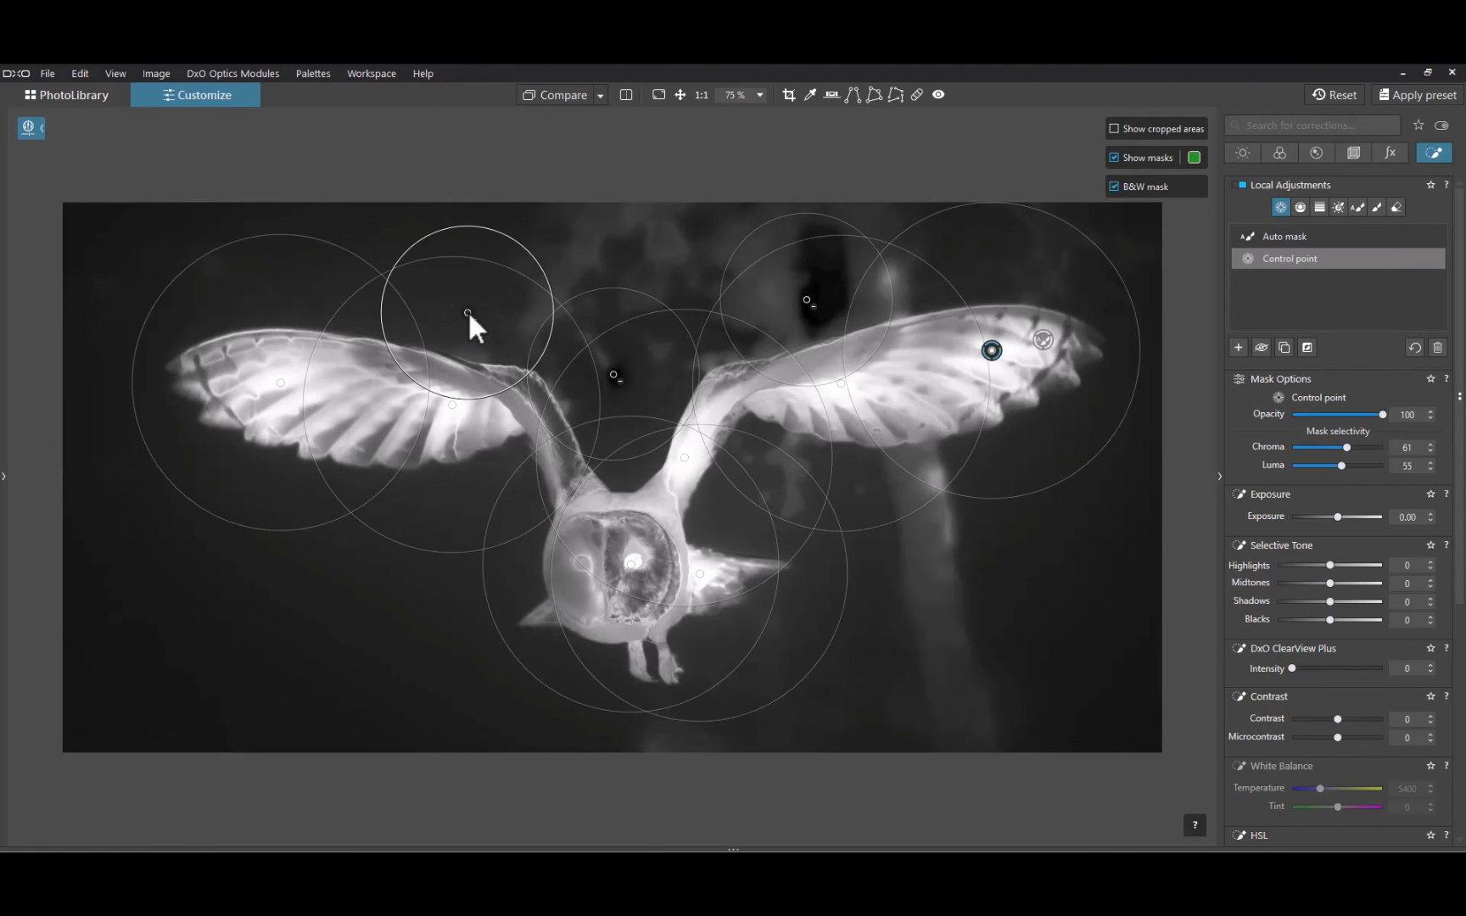
{"action": "left_click_drag", "start_coordinate": [543, 288], "coordinate": [583, 281]}
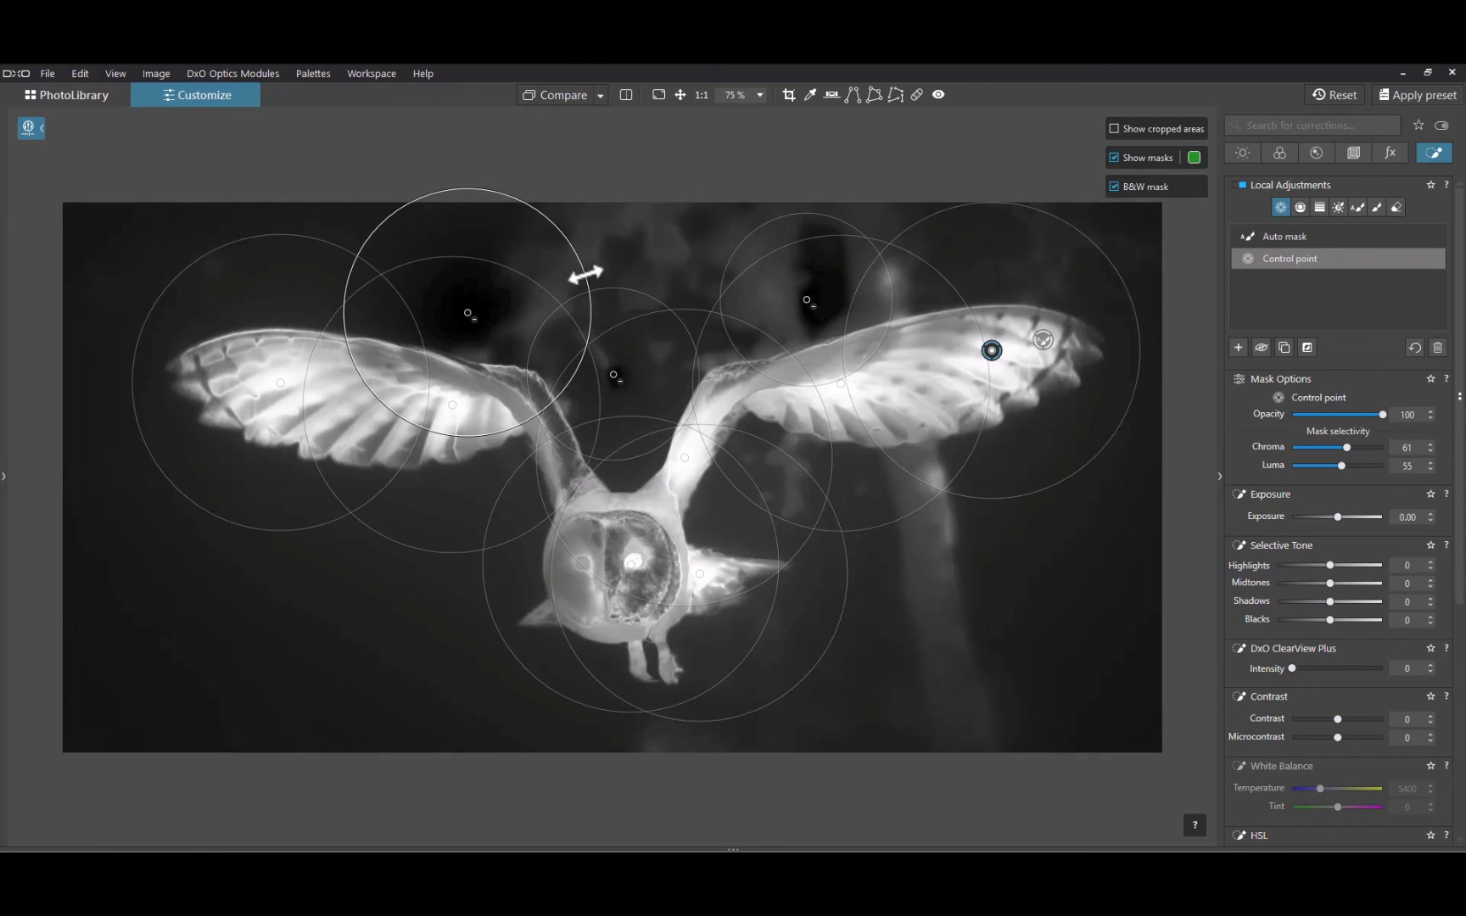
{"action": "left_click", "coordinate": [301, 287]}
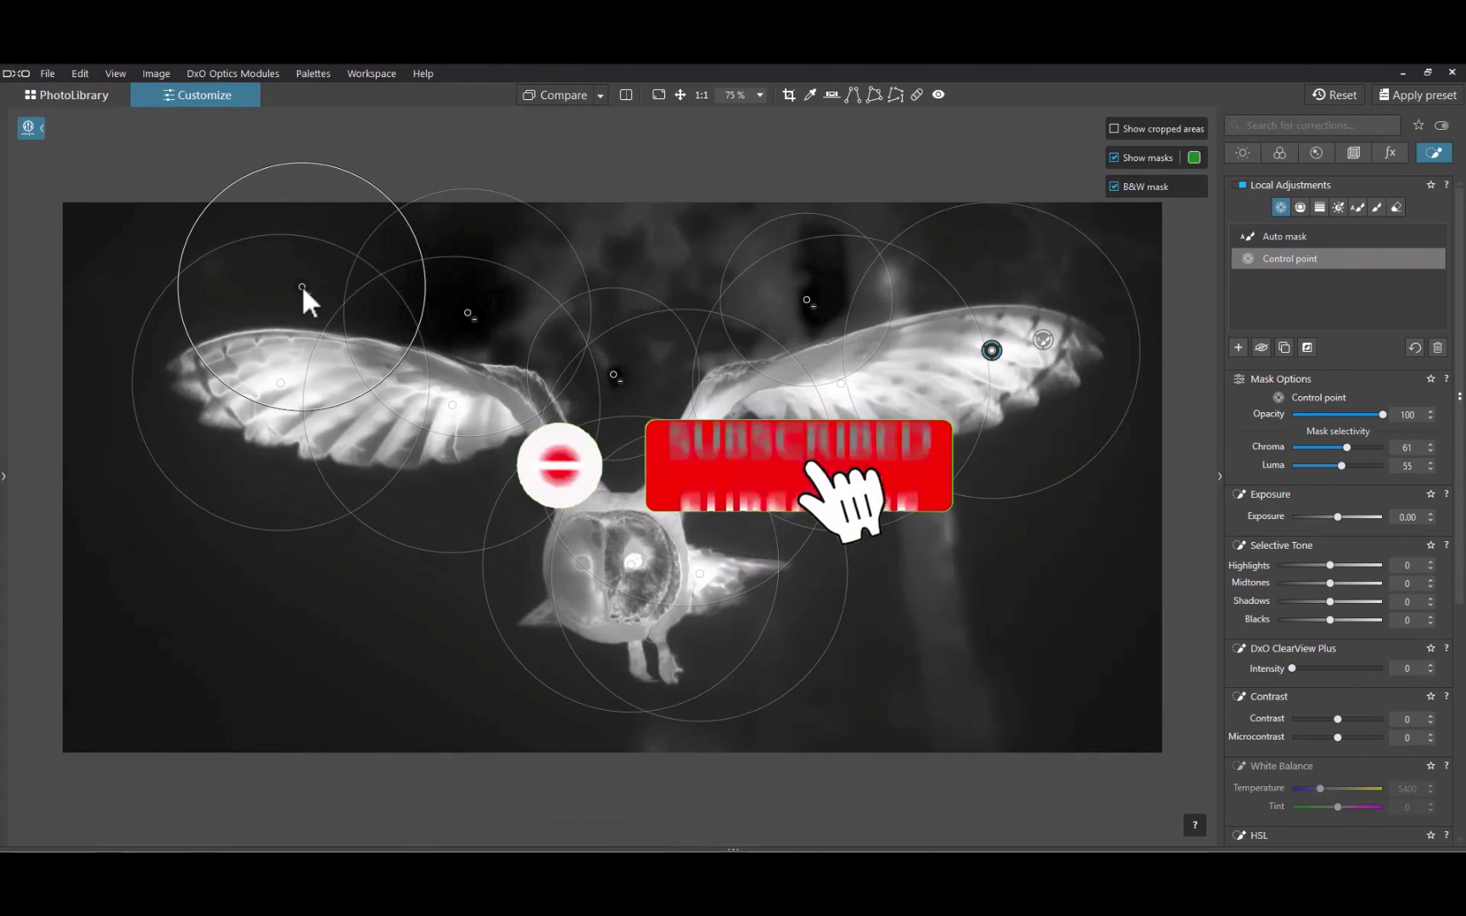
{"action": "left_click", "coordinate": [293, 519]}
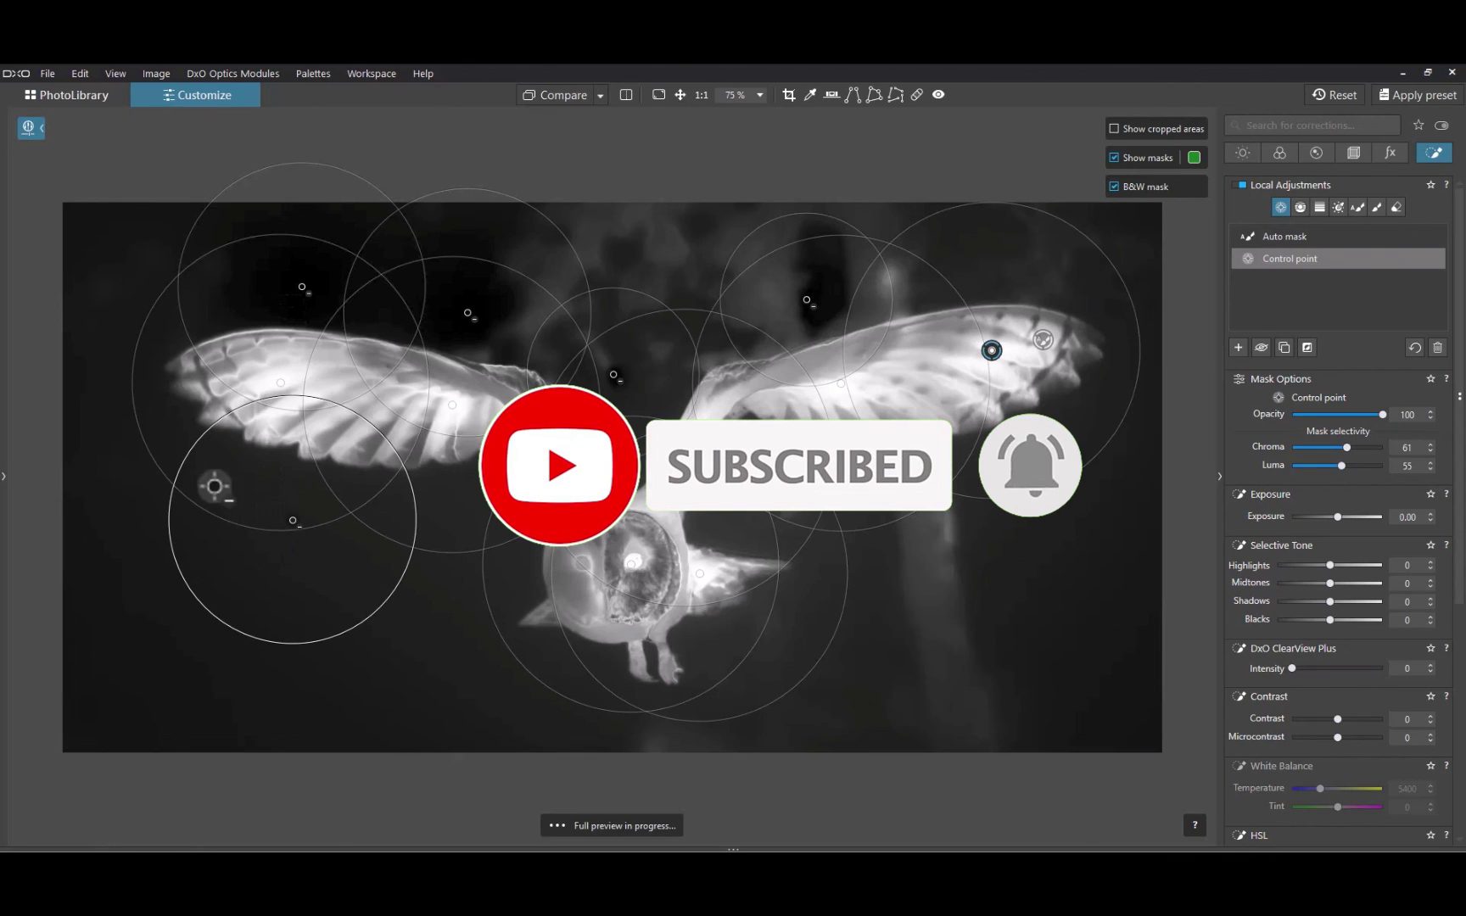
{"action": "left_click", "coordinate": [156, 424]}
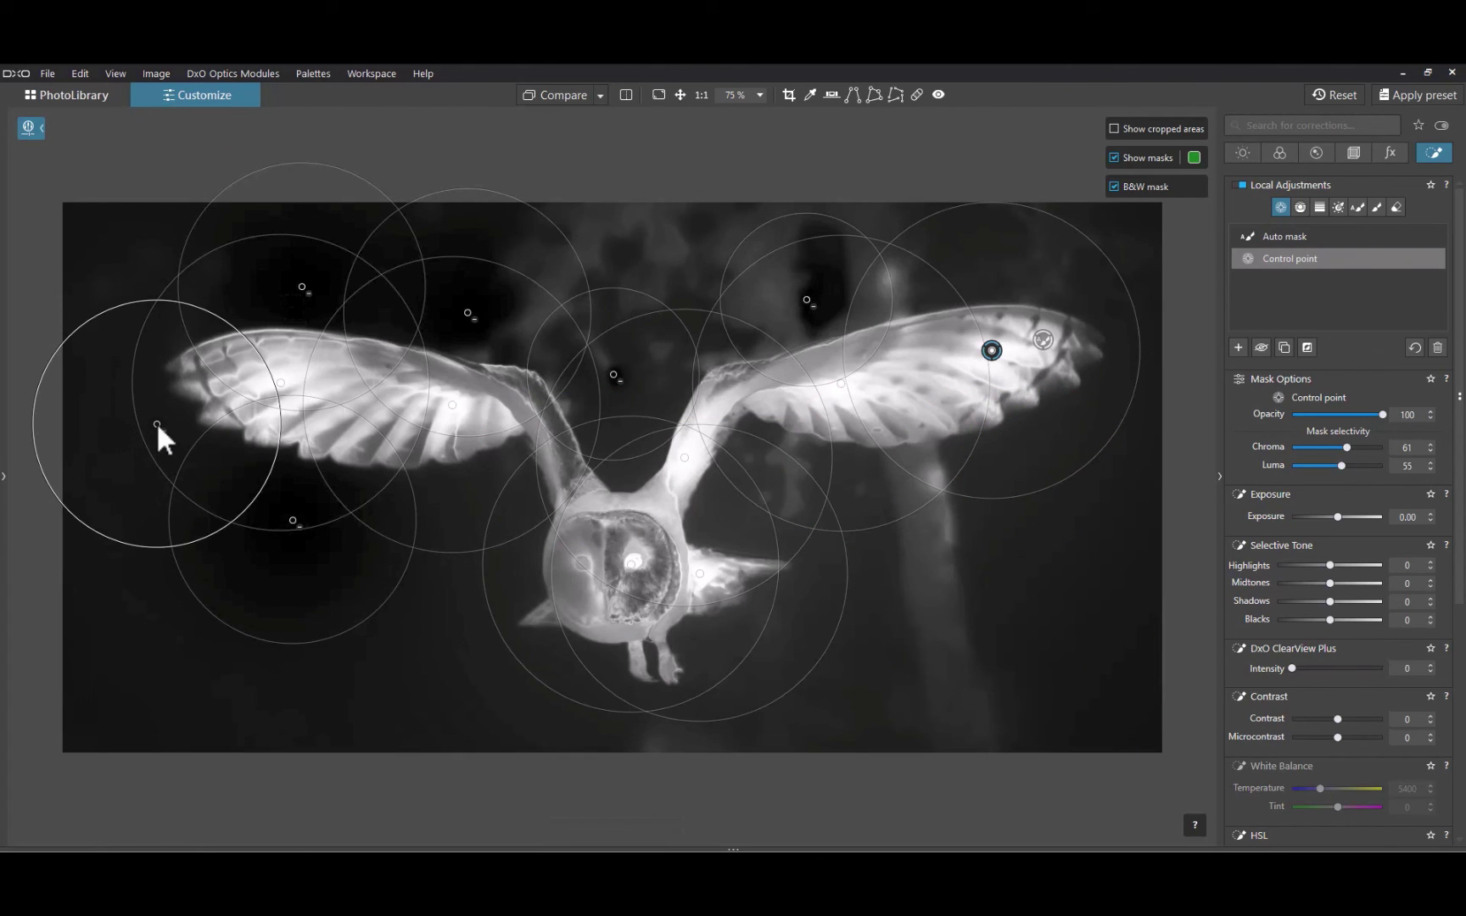